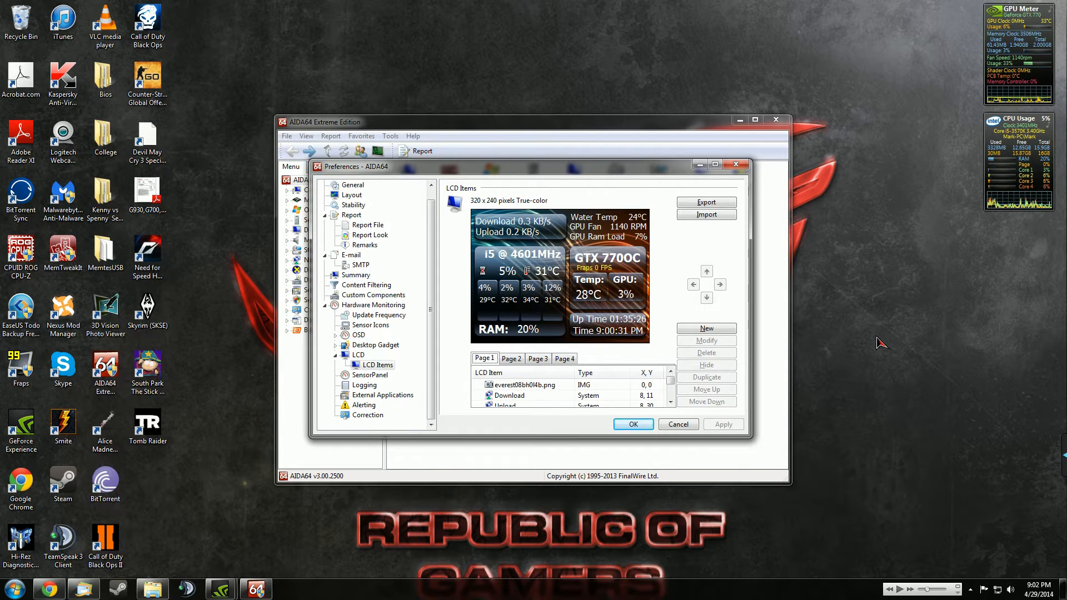
Switch to Chrome, open the AIDA64 website from the search results and view its online store page.
{"action": "left_click", "coordinate": [55, 592]}
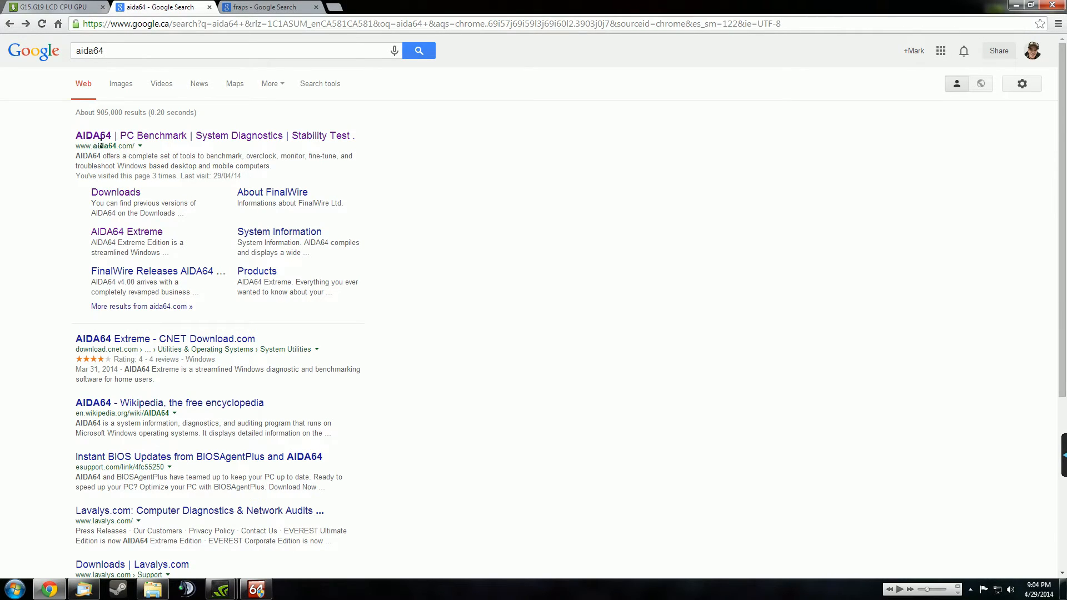
{"action": "left_click", "coordinate": [136, 137]}
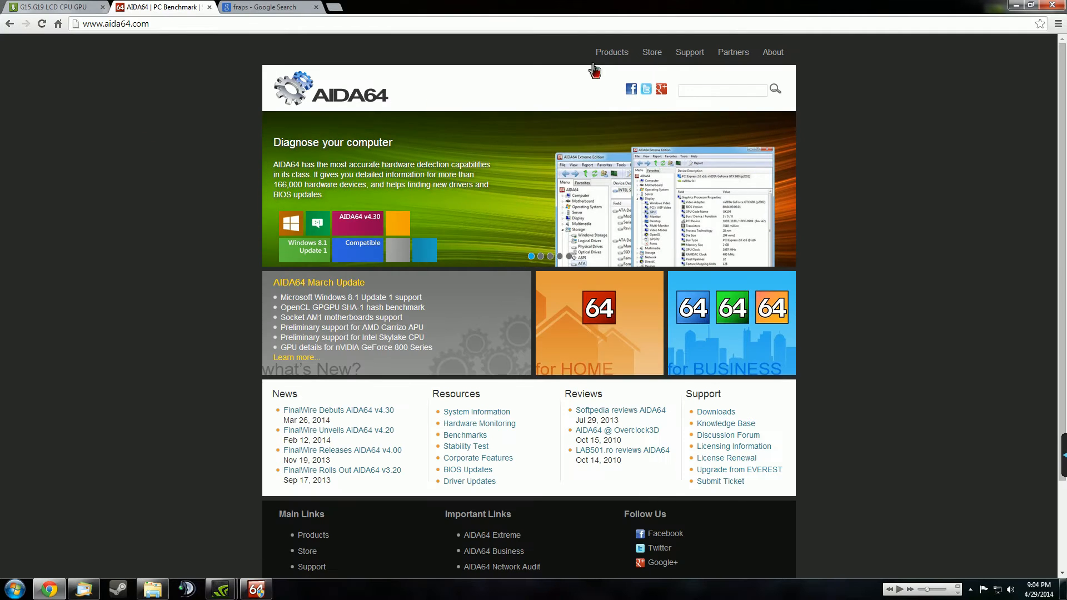
{"action": "left_click", "coordinate": [658, 59]}
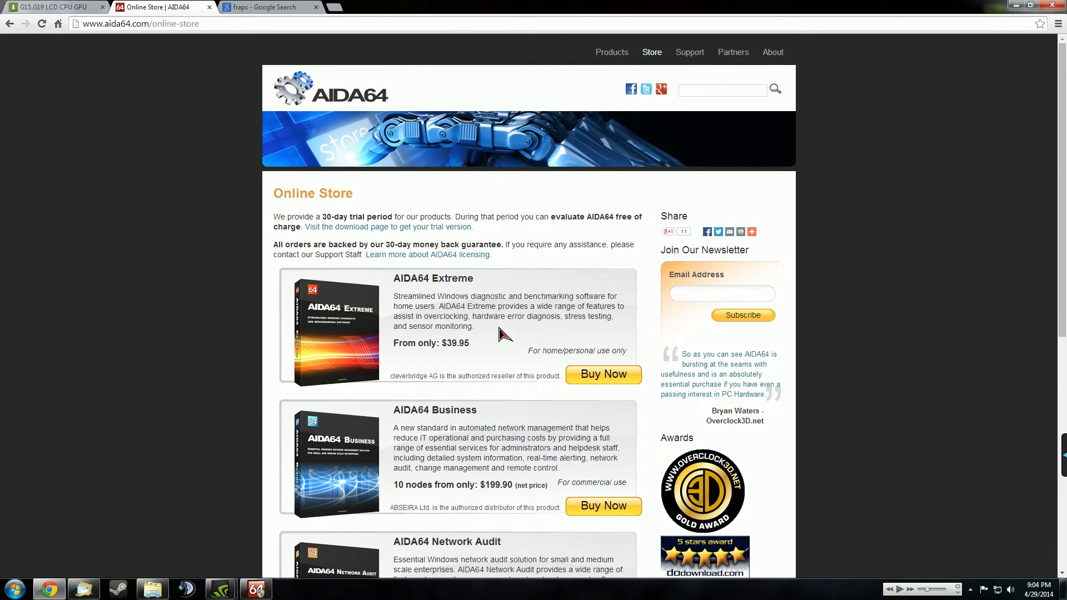
{"action": "key", "text": "ctrl+w"}
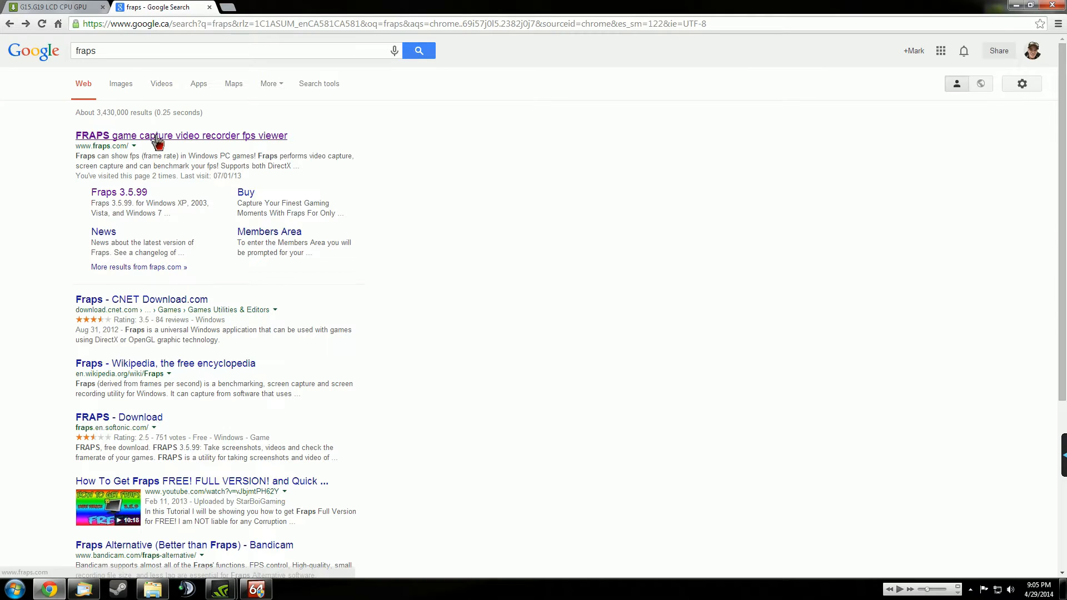
Check the Fraps readout in the AIDA64 LCD preview and open the FRAPS website from the browser's search results.
{"action": "left_click", "coordinate": [256, 589]}
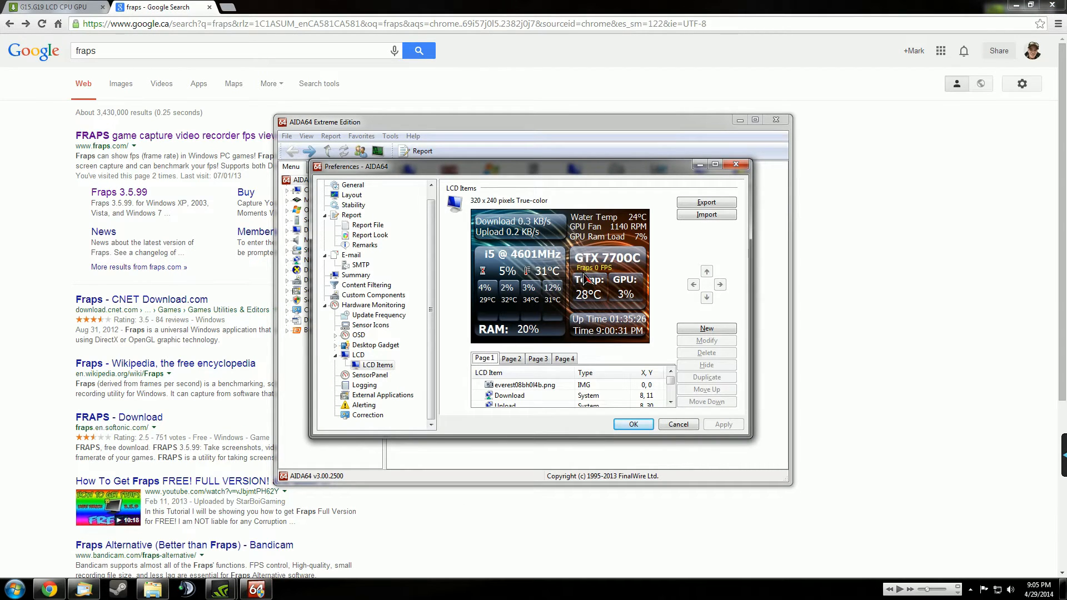
{"action": "left_click", "coordinate": [868, 277]}
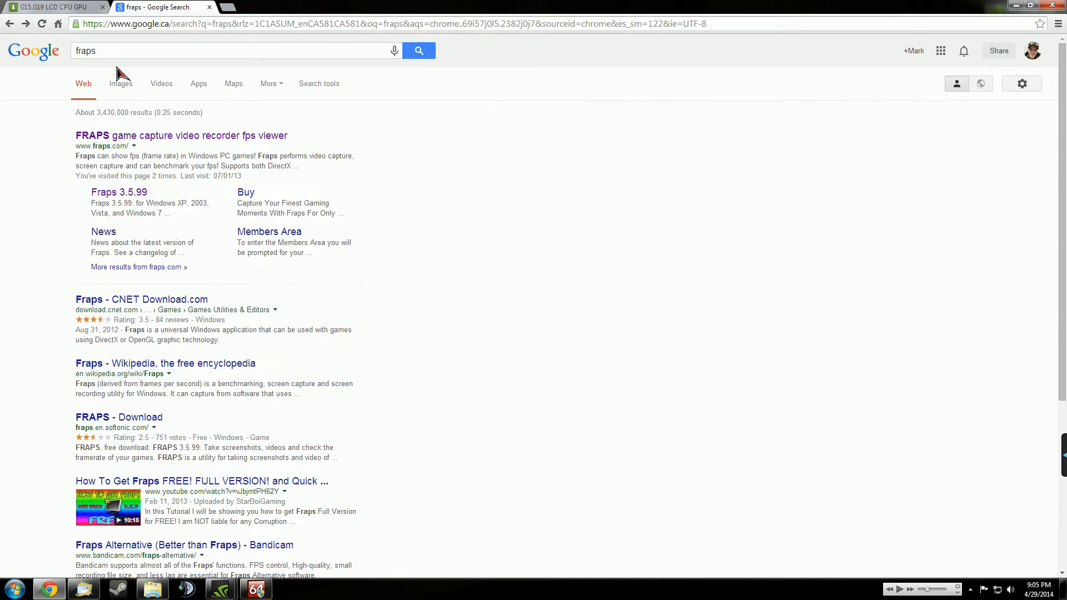
{"action": "left_click", "coordinate": [111, 139]}
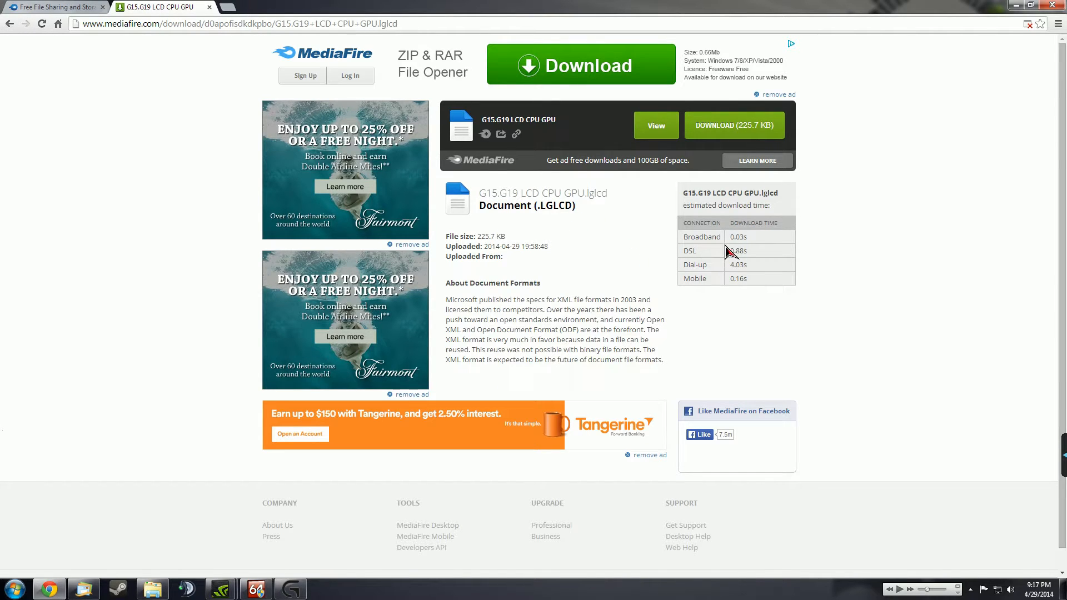
Download the G15.G19 LCD CPU GPU.lglcd file from MediaFire and switch back to the AIDA64 window.
{"action": "left_click", "coordinate": [742, 131]}
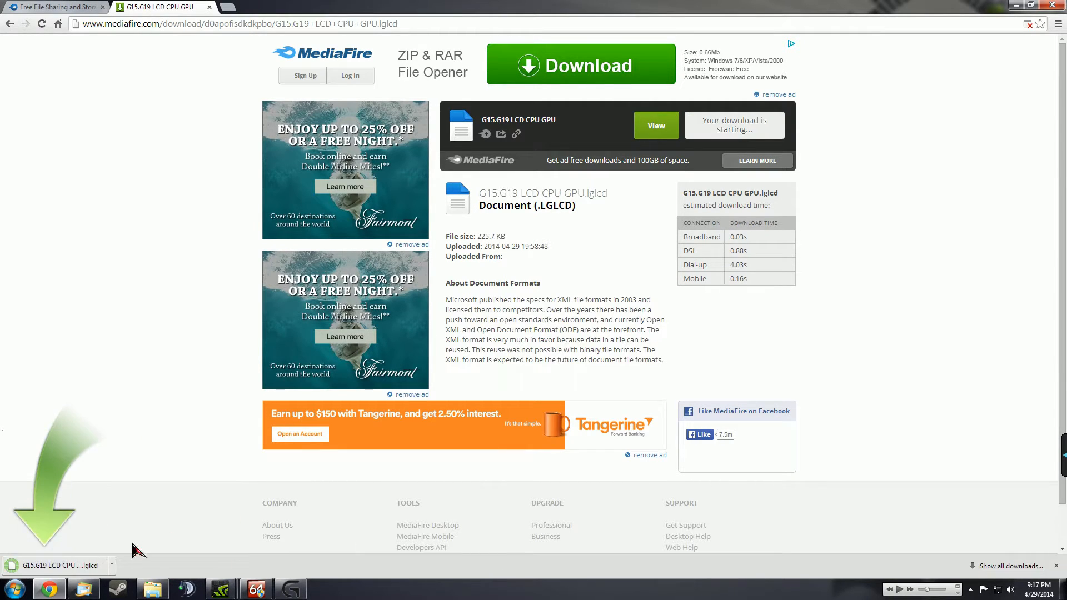
{"action": "left_click", "coordinate": [1016, 4]}
{"action": "left_click_drag", "start_coordinate": [463, 133], "coordinate": [430, 134]}
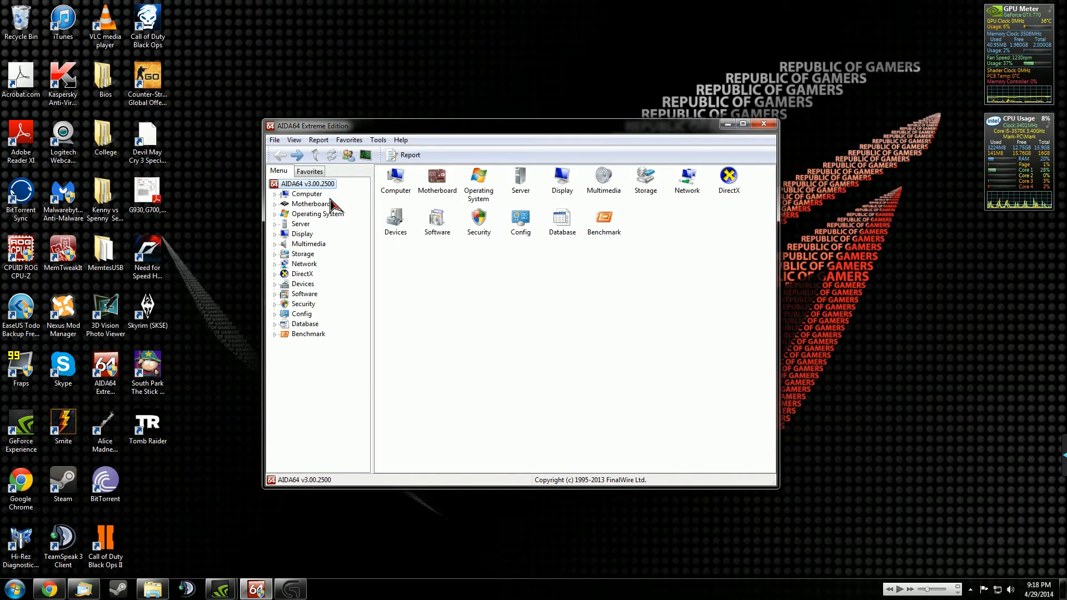
Open the preferences and display the LCD Items settings under Hardware Monitoring.
{"action": "left_click", "coordinate": [275, 139]}
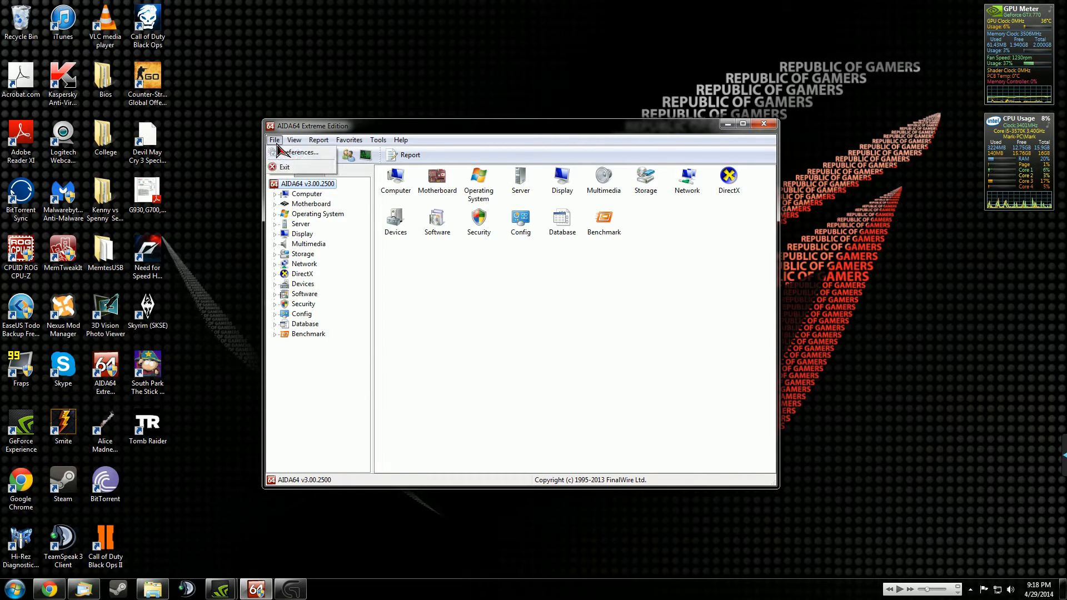
{"action": "left_click", "coordinate": [282, 154]}
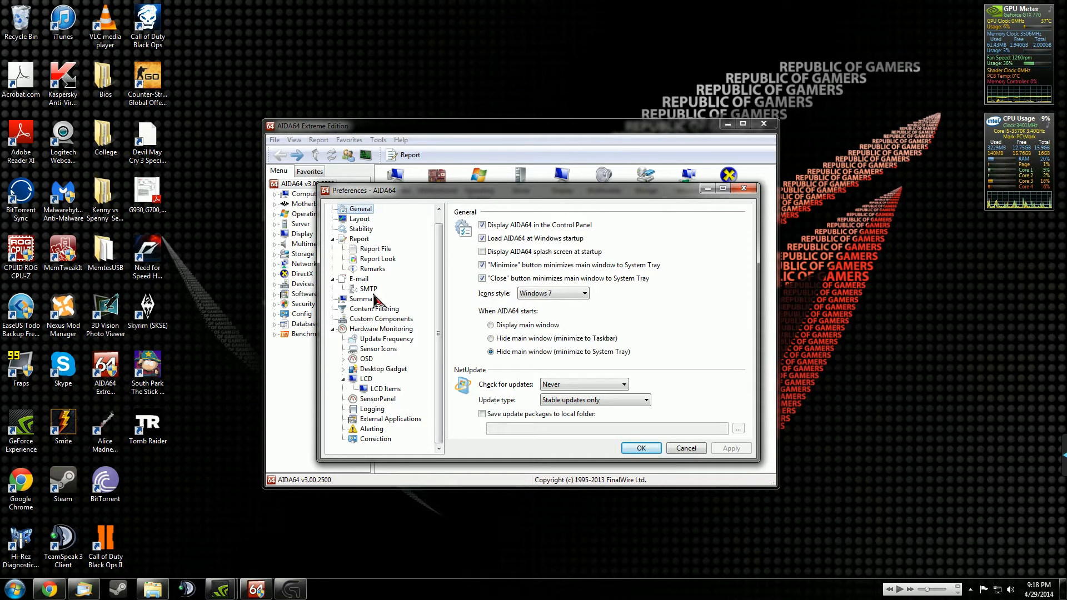
{"action": "left_click", "coordinate": [364, 330]}
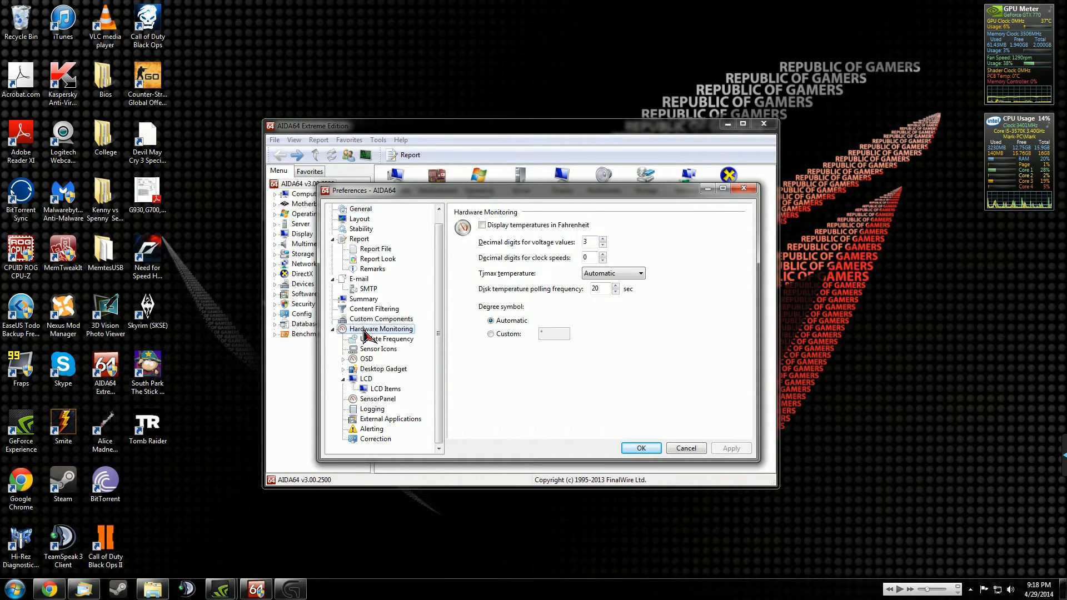
{"action": "left_click", "coordinate": [366, 380]}
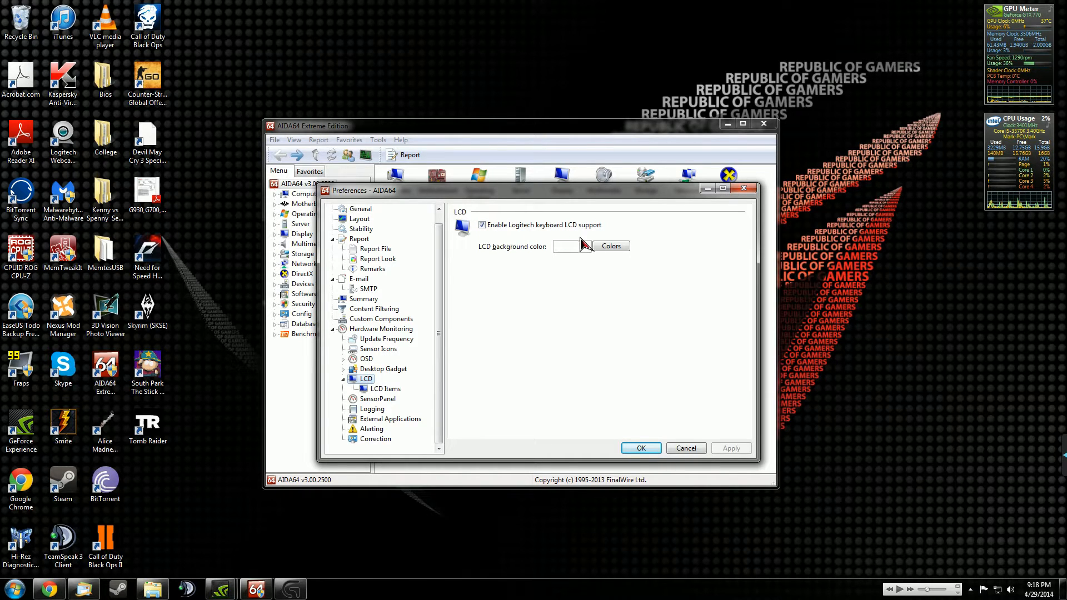
{"action": "left_click", "coordinate": [393, 388]}
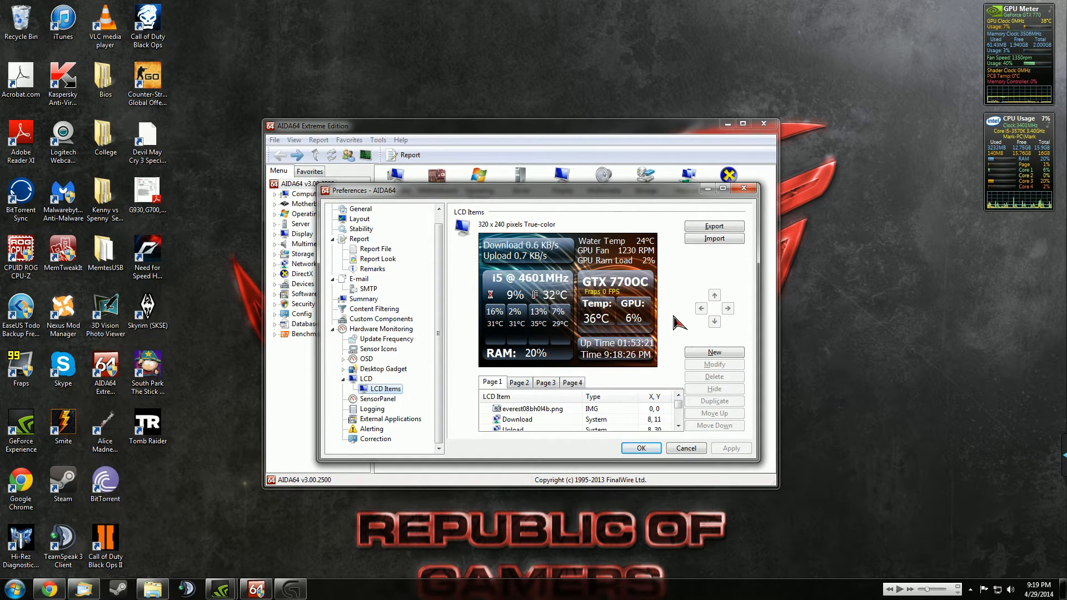
{"action": "left_click", "coordinate": [722, 240]}
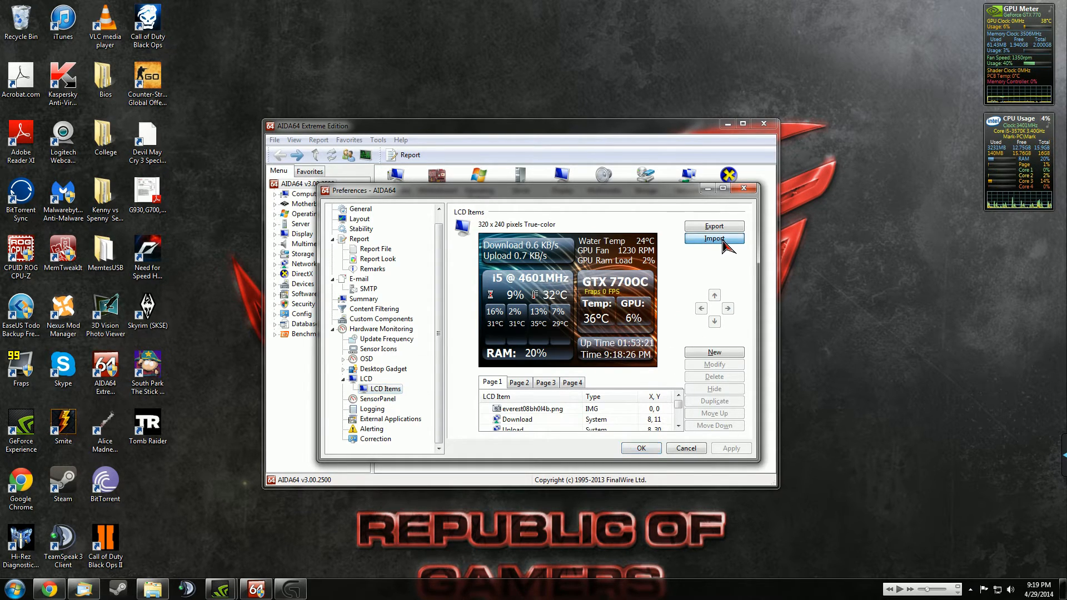
{"action": "left_click", "coordinate": [478, 198]}
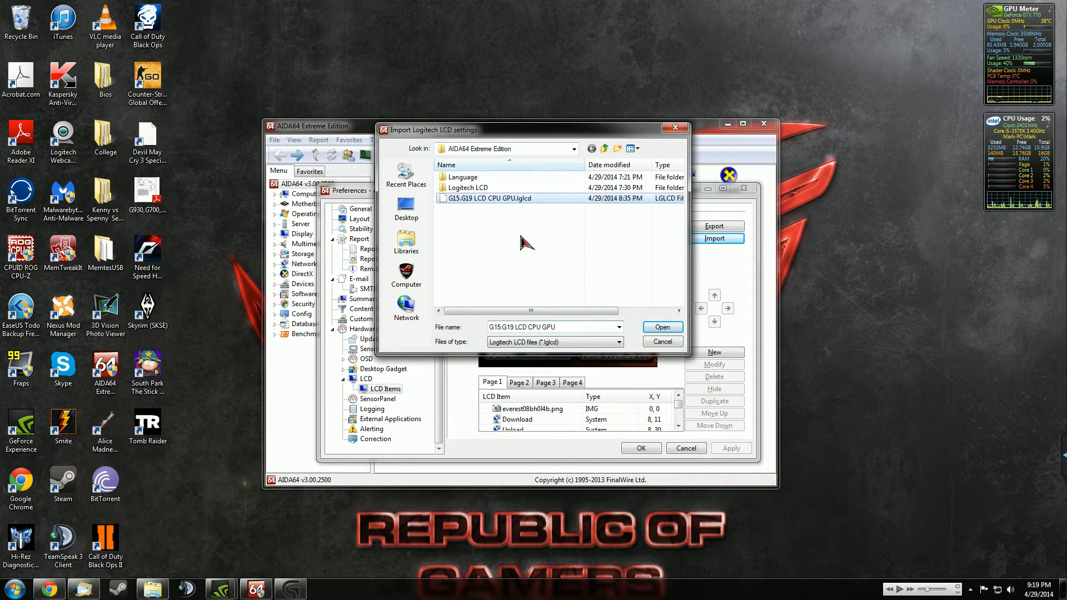
{"action": "left_click", "coordinate": [665, 342]}
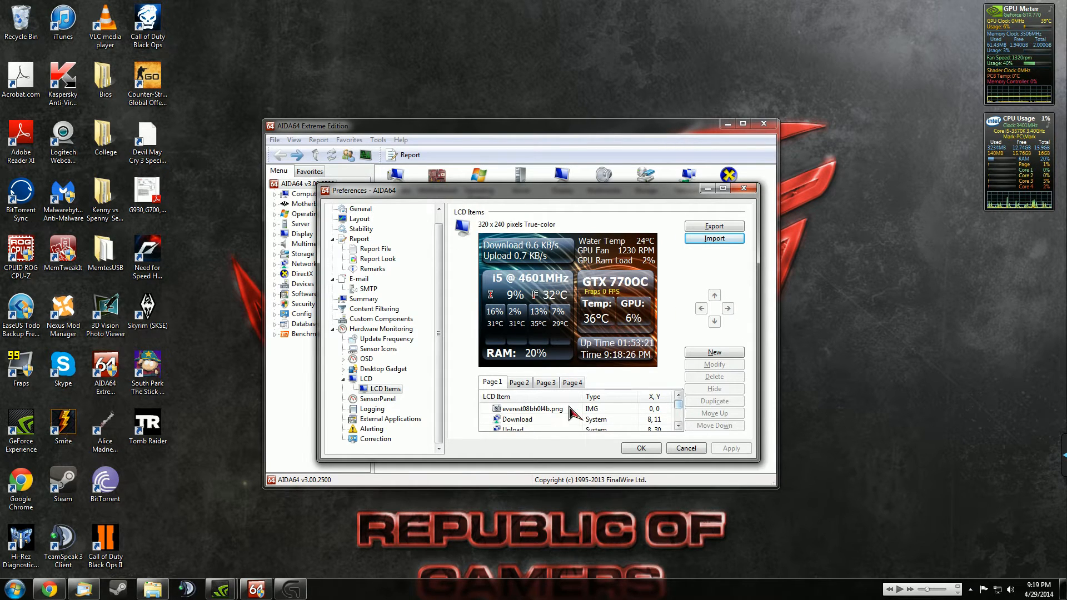
Open the PNG background image item on LCD Page 1 for modification.
{"action": "left_click", "coordinate": [540, 409]}
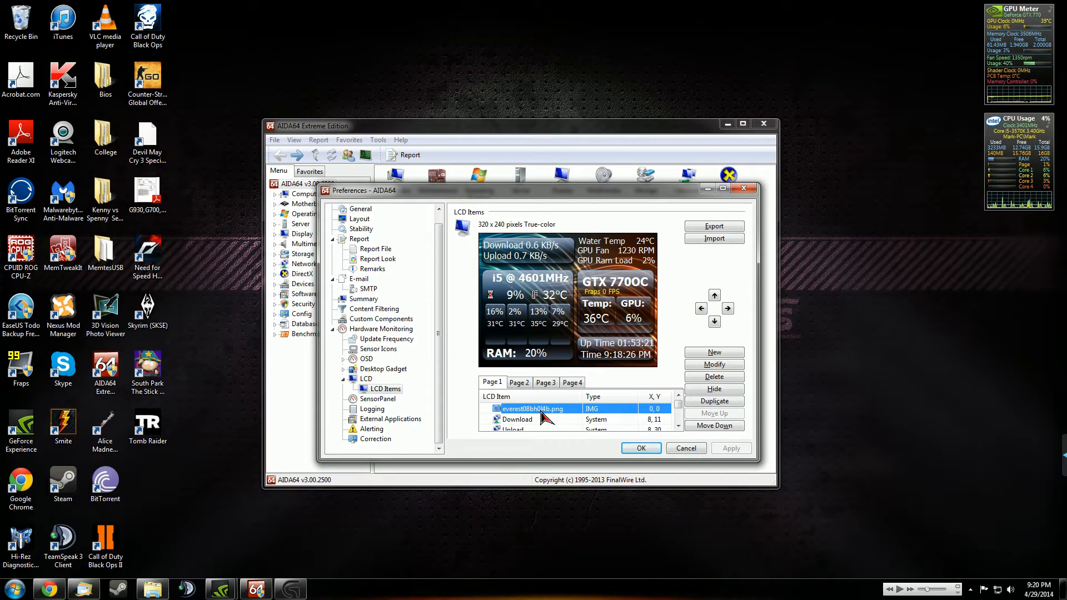
{"action": "double_click", "coordinate": [542, 411]}
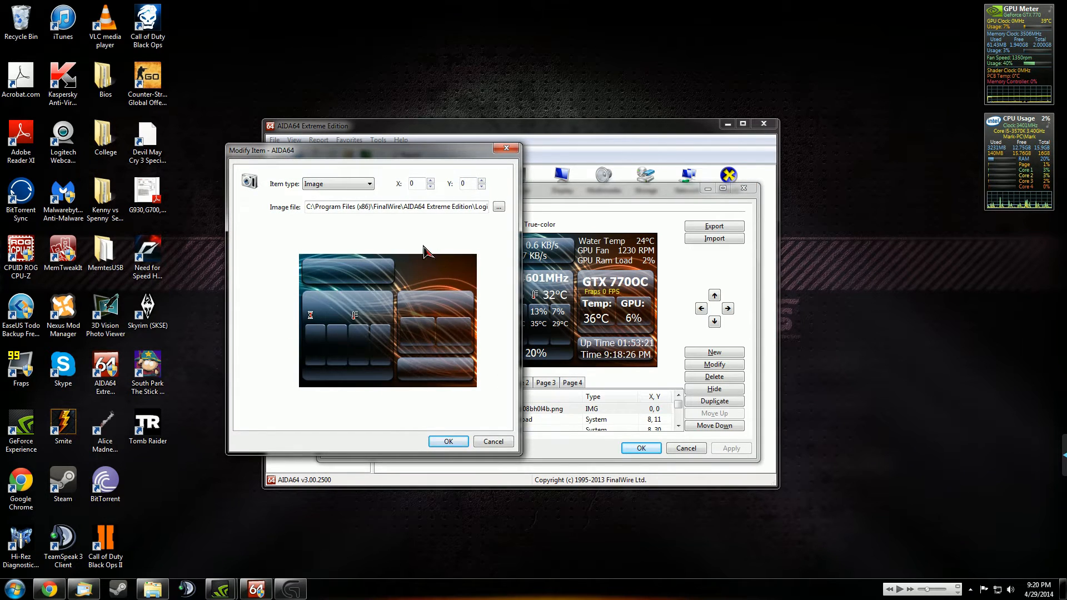
Switch to Chrome, go to google.ca and search for "aida64 lcd template".
{"action": "left_click", "coordinate": [49, 589]}
{"action": "left_click", "coordinate": [210, 24]}
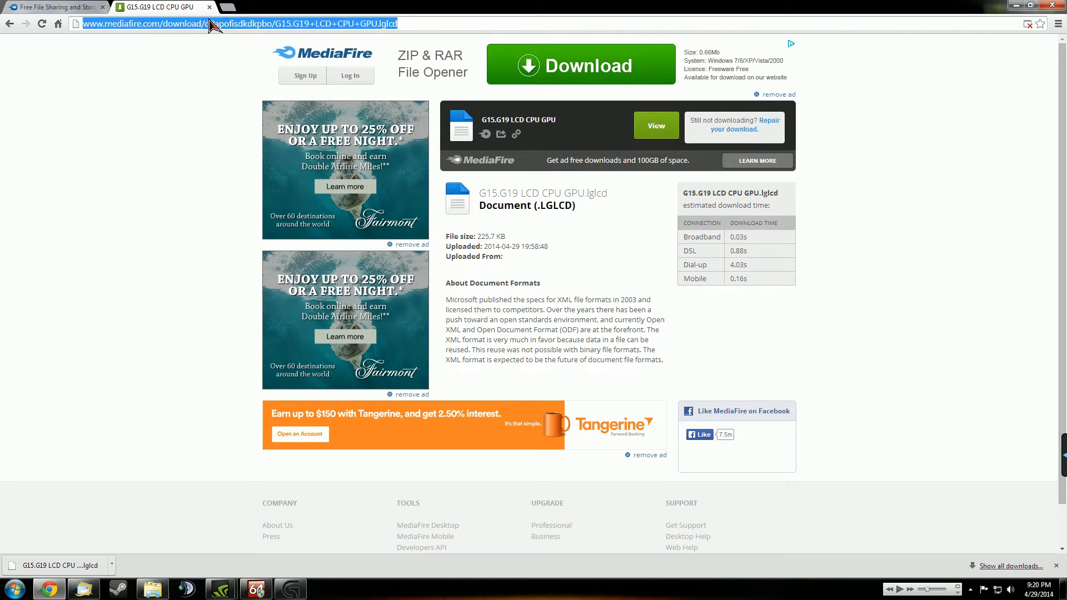
{"action": "type", "text": "google.ca"}
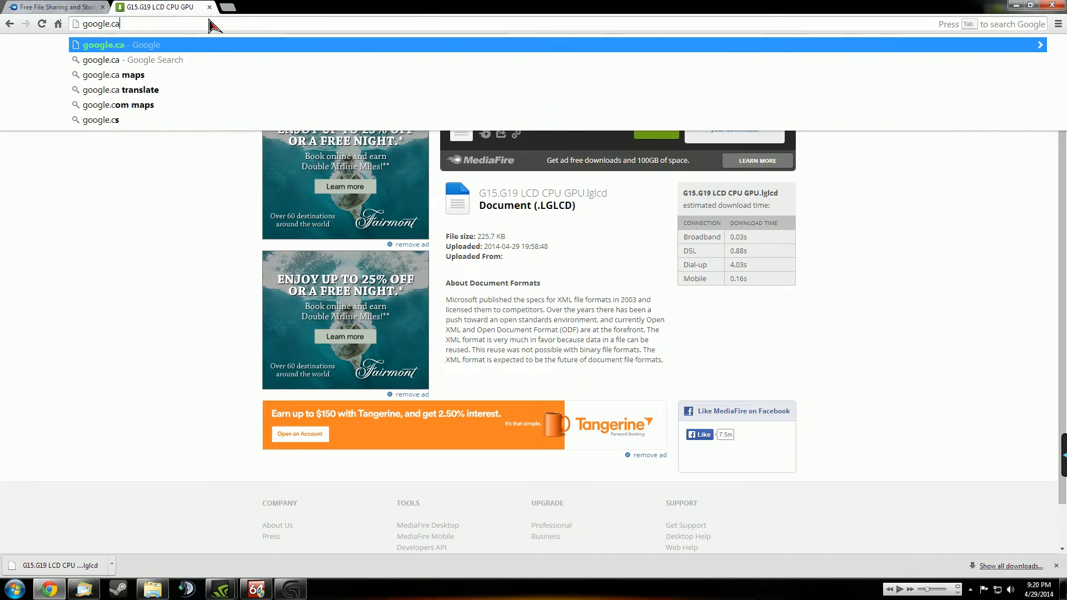
{"action": "key", "text": "Return"}
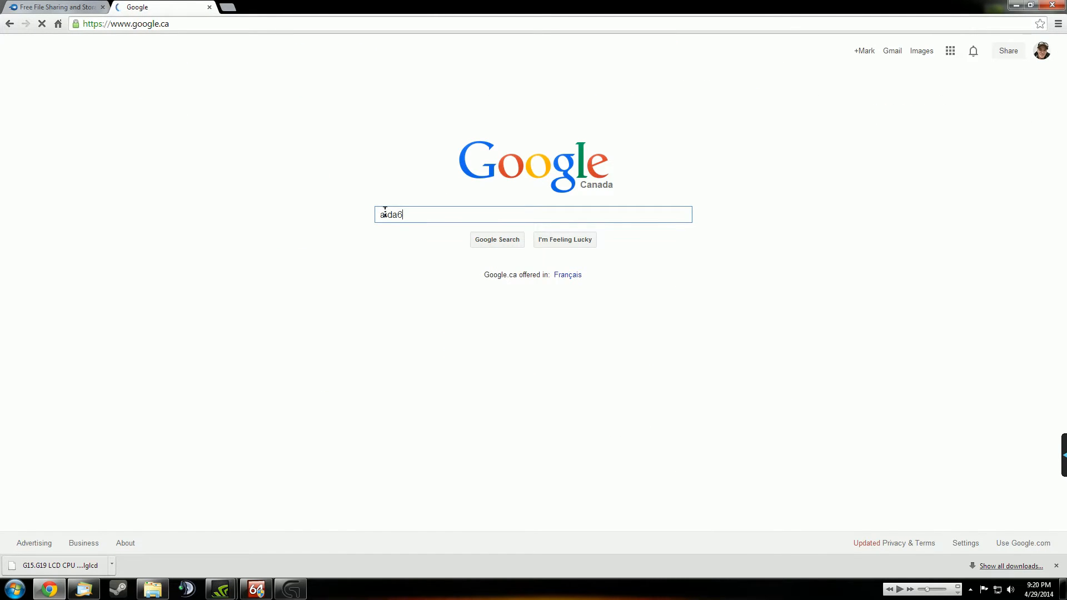
{"action": "type", "text": "aida64 lcd template"}
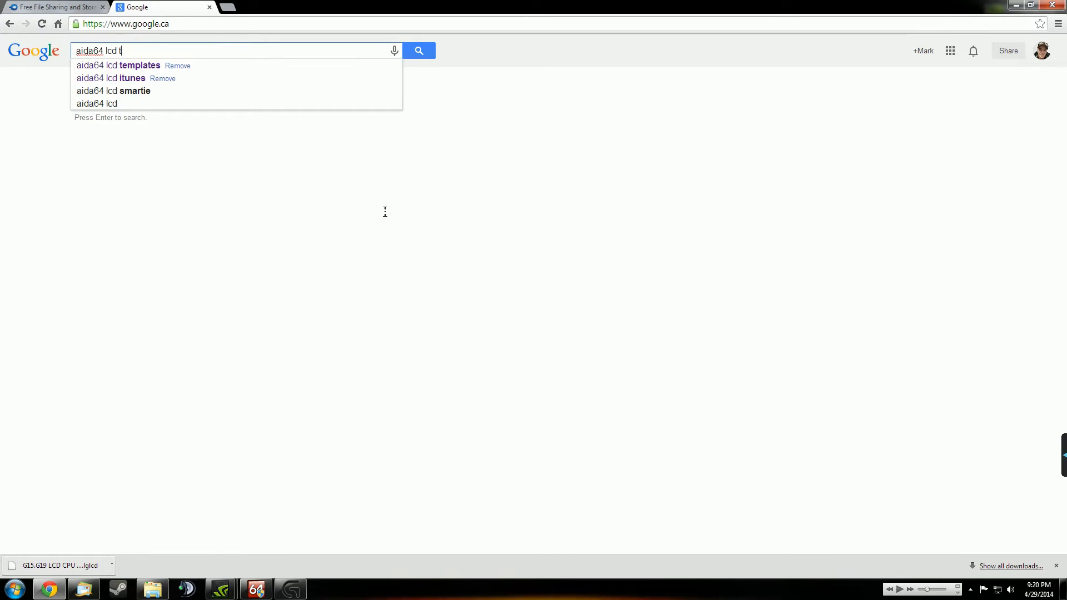
{"action": "key", "text": "Return"}
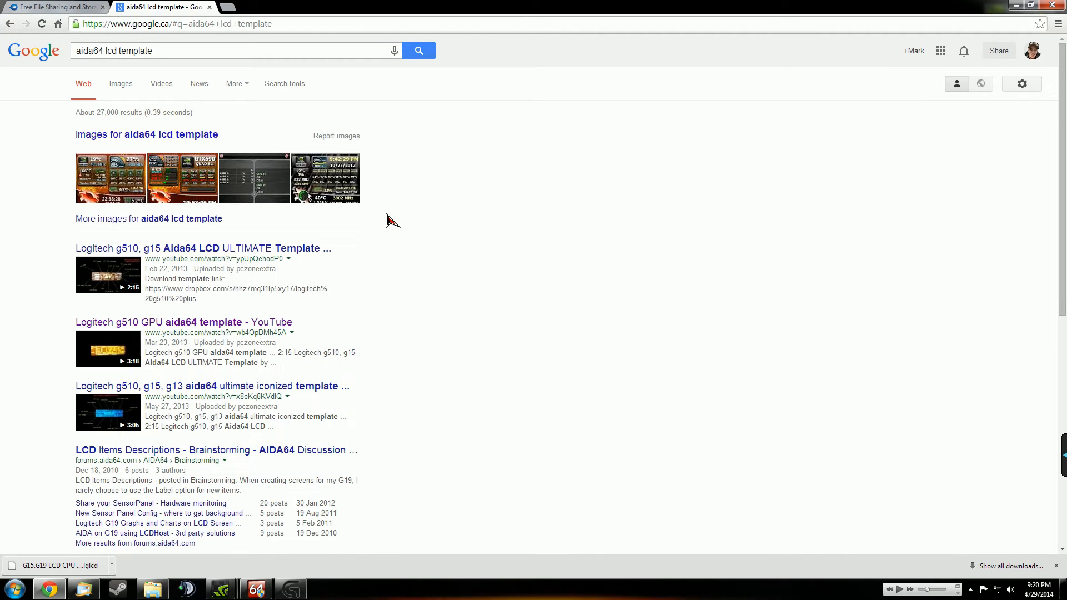
Browse the image results for LCD template backgrounds and return to the image item's settings in AIDA64.
{"action": "left_click", "coordinate": [131, 95]}
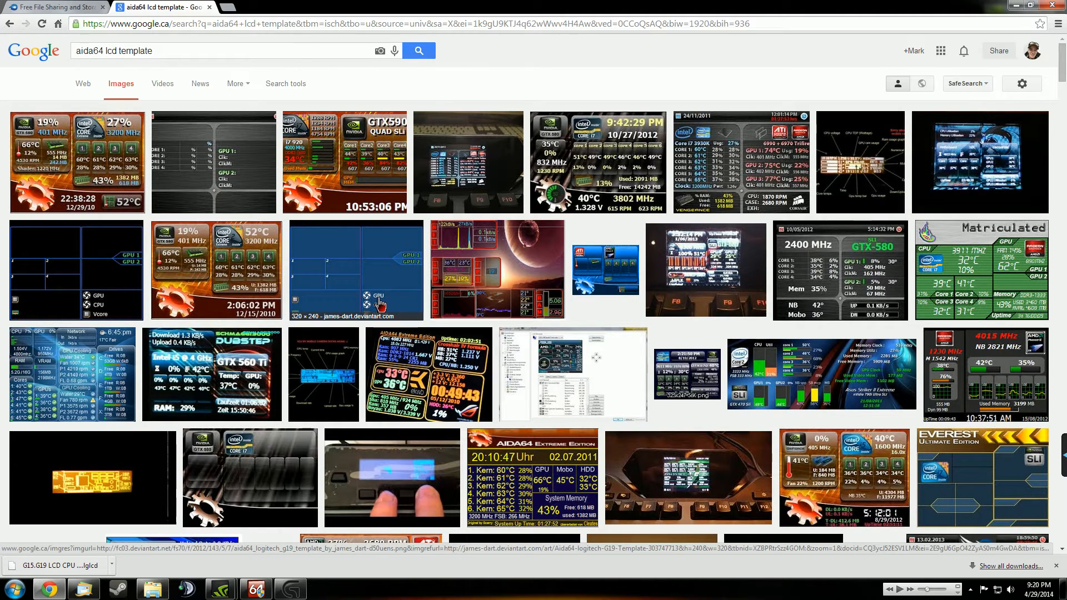
{"action": "scroll", "coordinate": [379, 305], "scroll_direction": "down", "scroll_amount": 7}
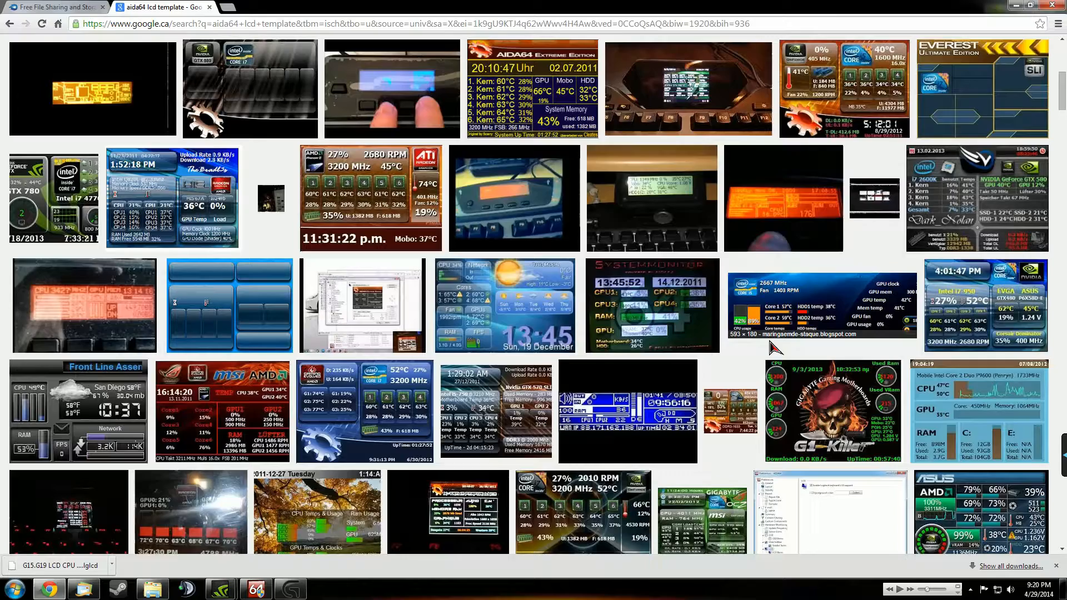
{"action": "scroll", "coordinate": [725, 346], "scroll_direction": "down", "scroll_amount": 4}
{"action": "scroll", "coordinate": [725, 346], "scroll_direction": "down", "scroll_amount": 3}
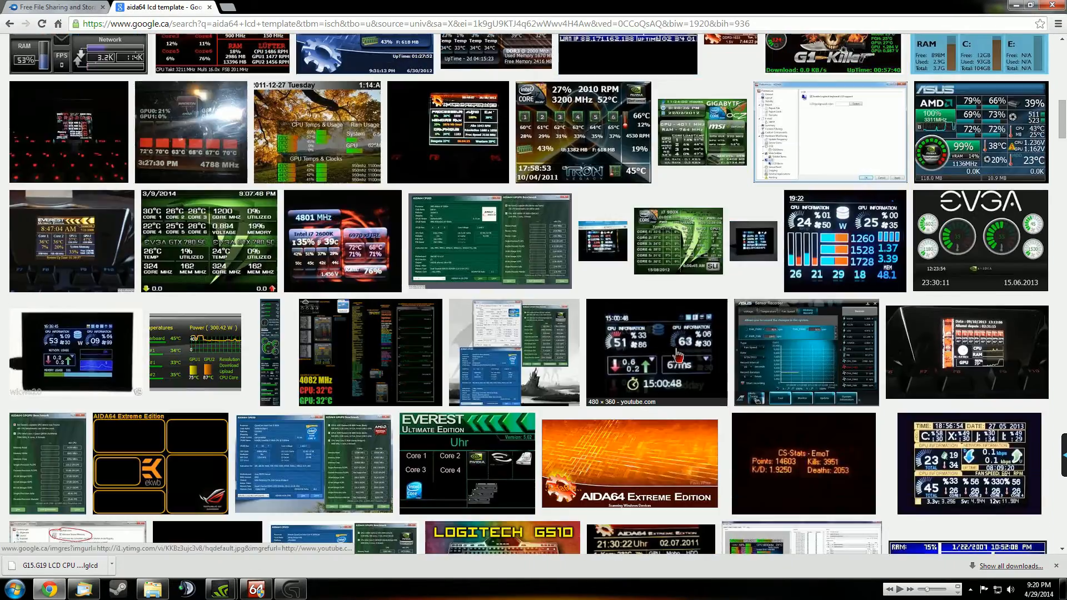
{"action": "scroll", "coordinate": [153, 492], "scroll_direction": "down", "scroll_amount": 3}
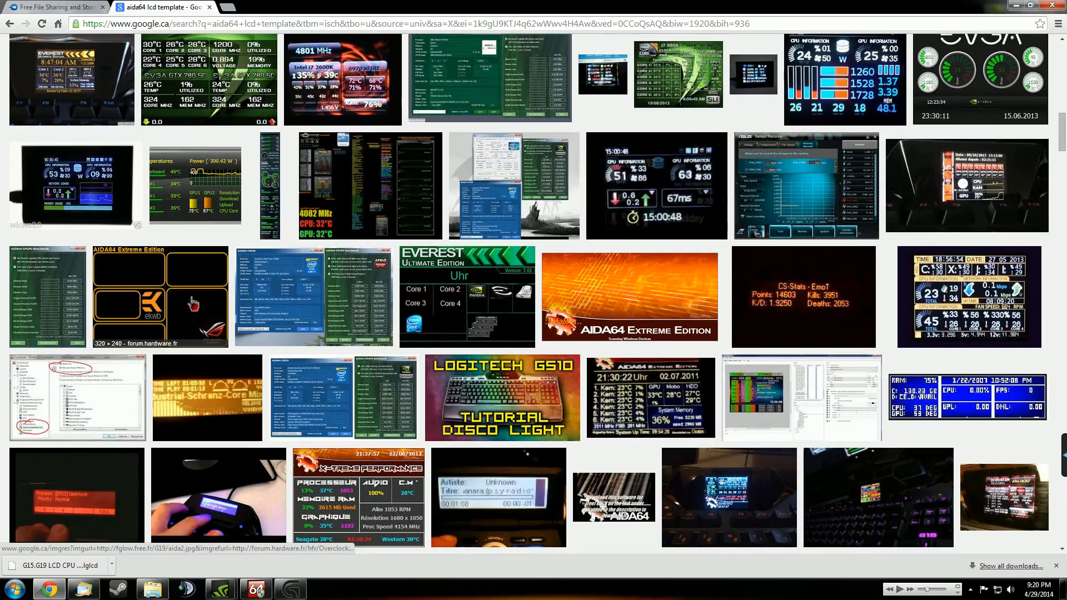
{"action": "scroll", "coordinate": [193, 304], "scroll_direction": "up", "scroll_amount": 17}
{"action": "left_click", "coordinate": [1014, 7]}
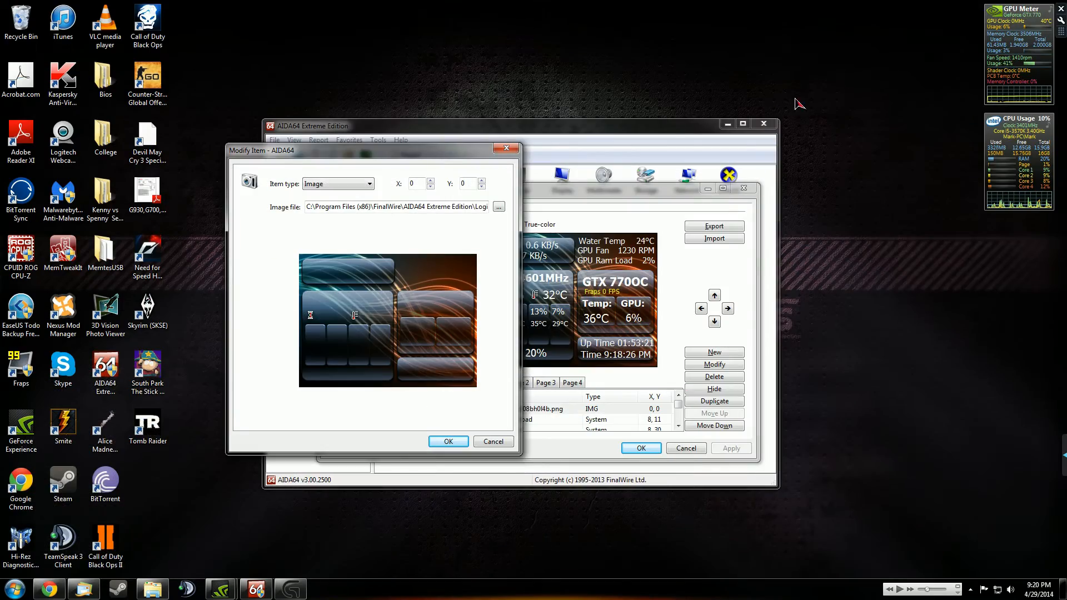
Close the background image item's settings without changes and open the Download item on Page 1 for modification.
{"action": "left_click", "coordinate": [557, 437]}
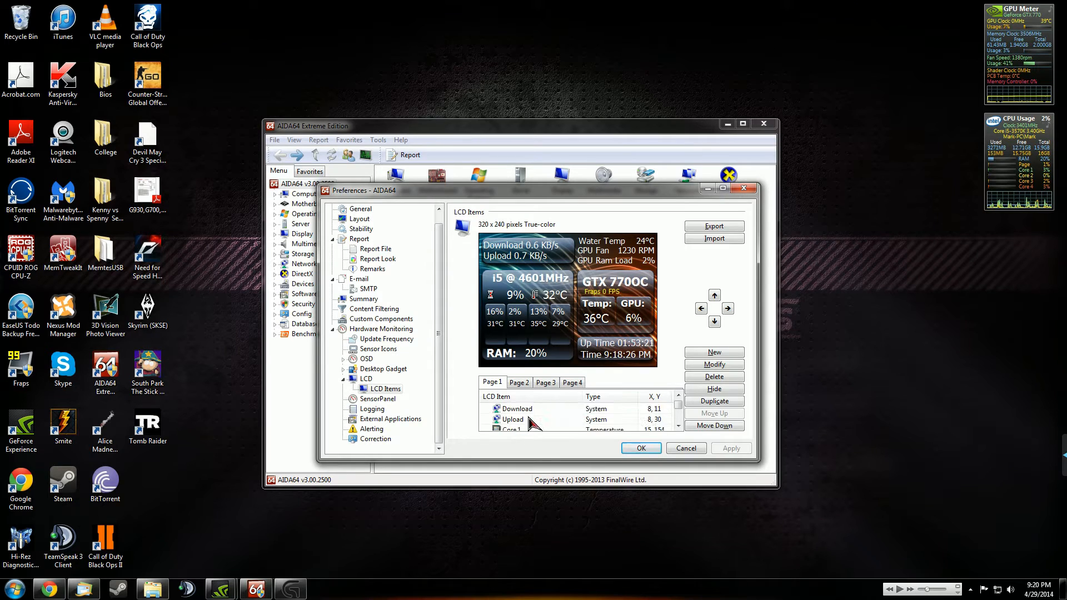
{"action": "left_click", "coordinate": [516, 428]}
{"action": "left_click", "coordinate": [520, 411]}
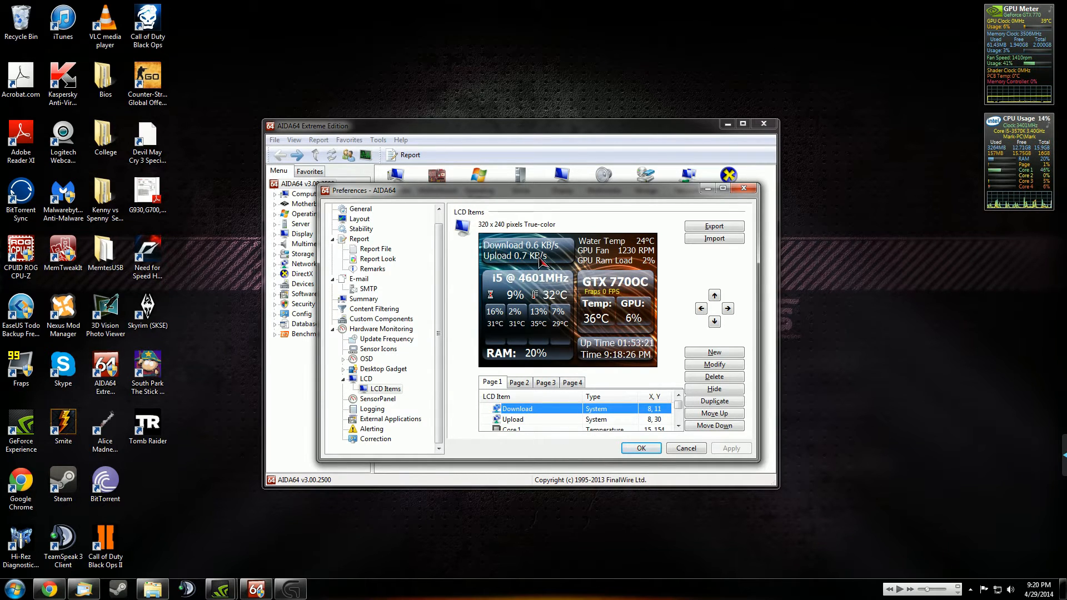
{"action": "double_click", "coordinate": [517, 411]}
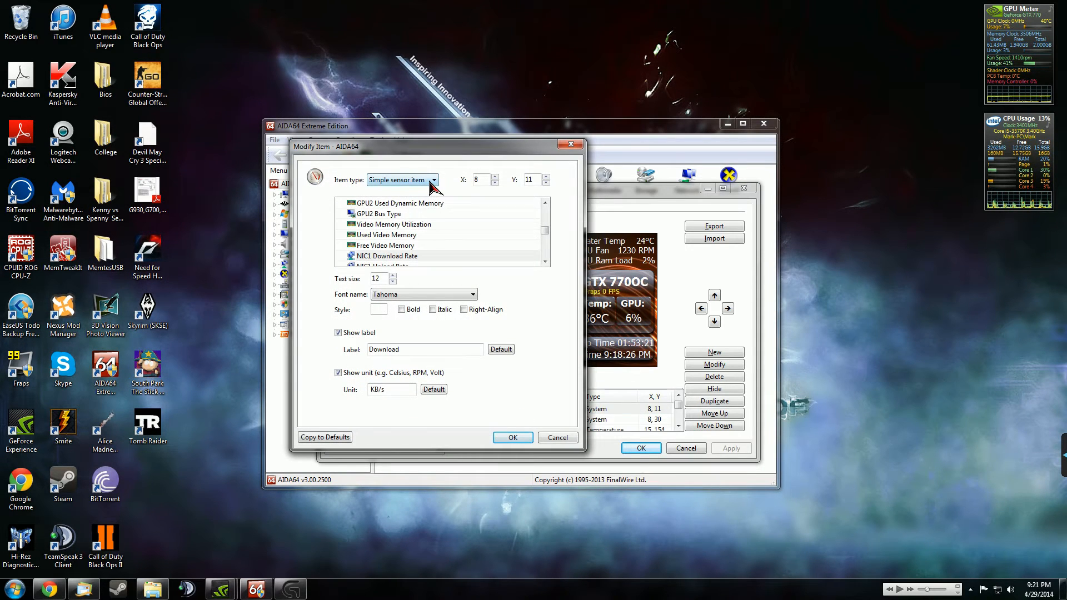
Examine the General / Label and Value / Unit settings of the Sensor item type and return the Download item to Simple sensor item.
{"action": "left_click", "coordinate": [431, 180]}
{"action": "left_click", "coordinate": [427, 190]}
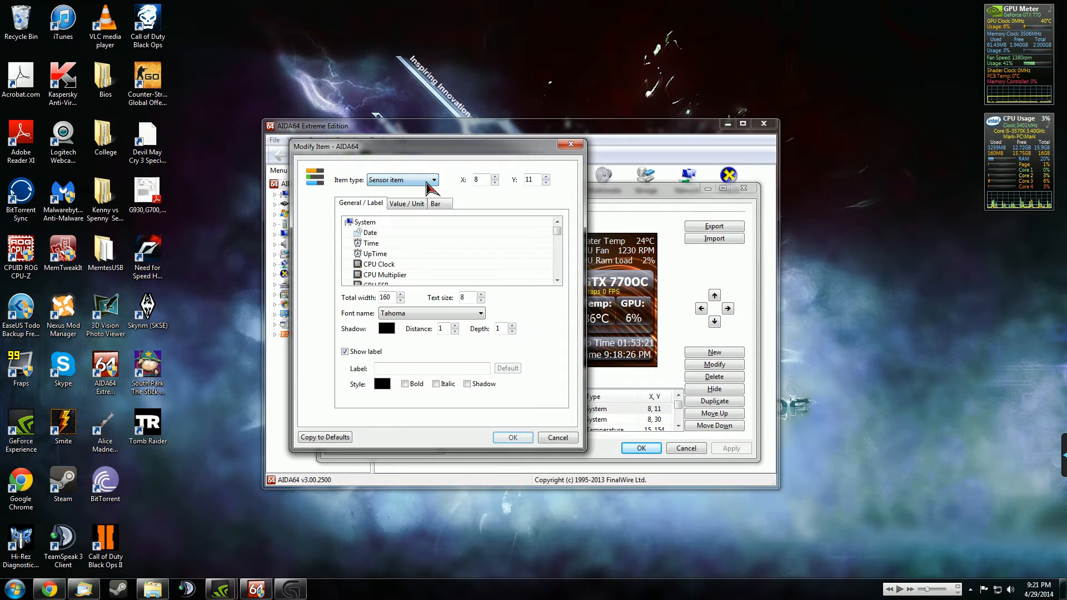
{"action": "left_click", "coordinate": [426, 182]}
{"action": "left_click", "coordinate": [448, 180]}
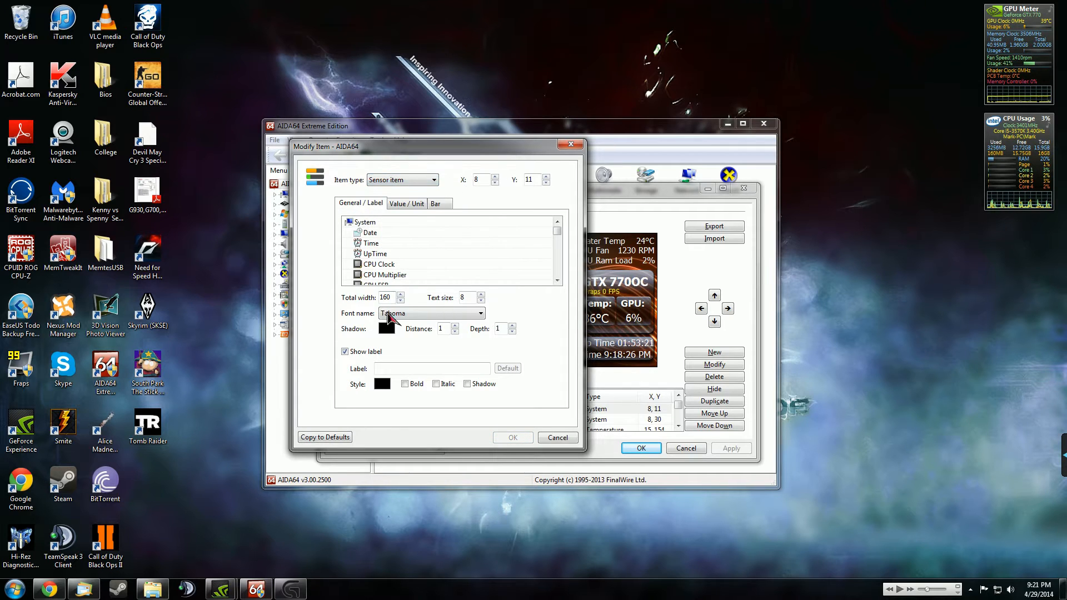
{"action": "left_click", "coordinate": [416, 204]}
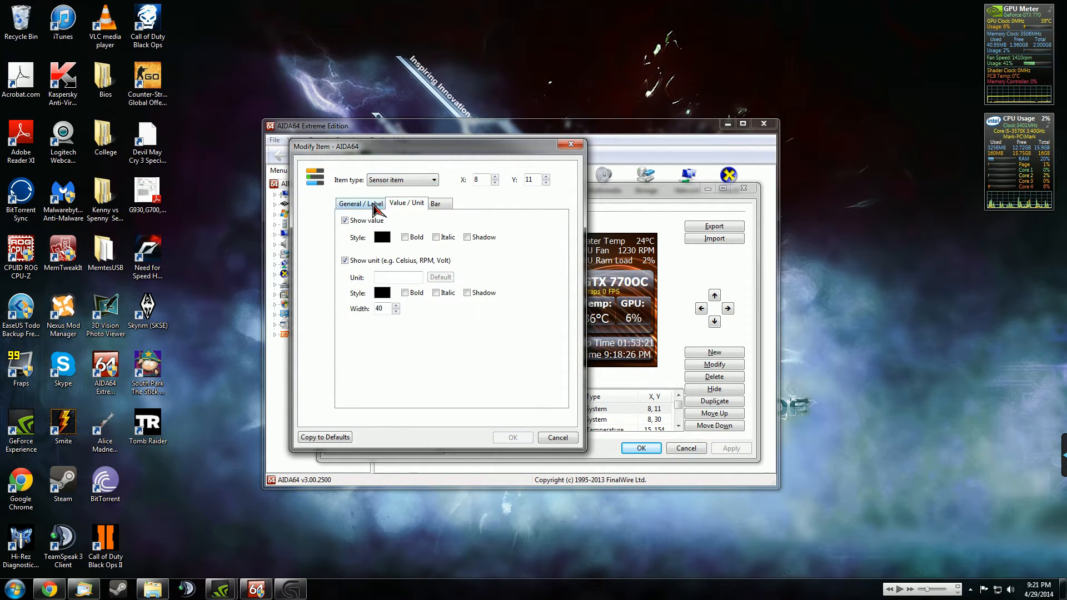
{"action": "left_click", "coordinate": [374, 206]}
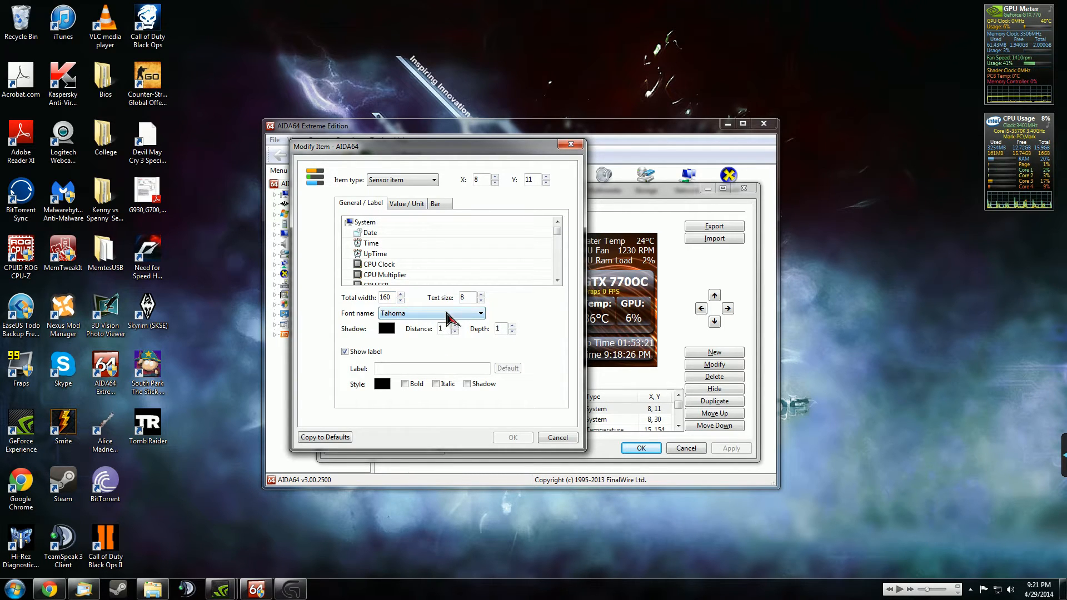
{"action": "left_click", "coordinate": [405, 203]}
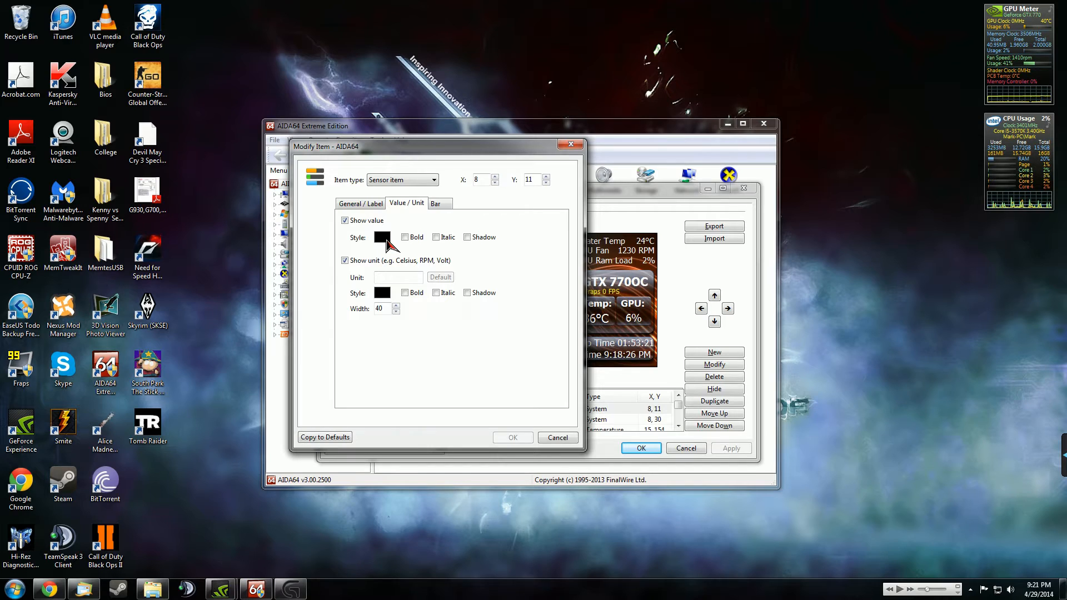
{"action": "left_click", "coordinate": [369, 205]}
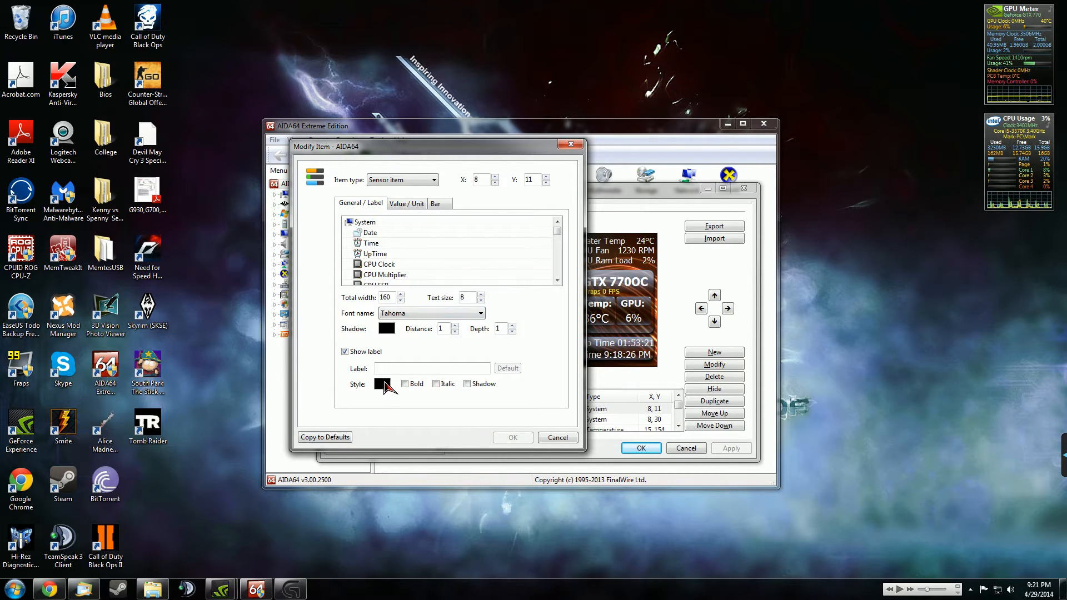
{"action": "left_click", "coordinate": [417, 182]}
{"action": "left_click", "coordinate": [408, 196]}
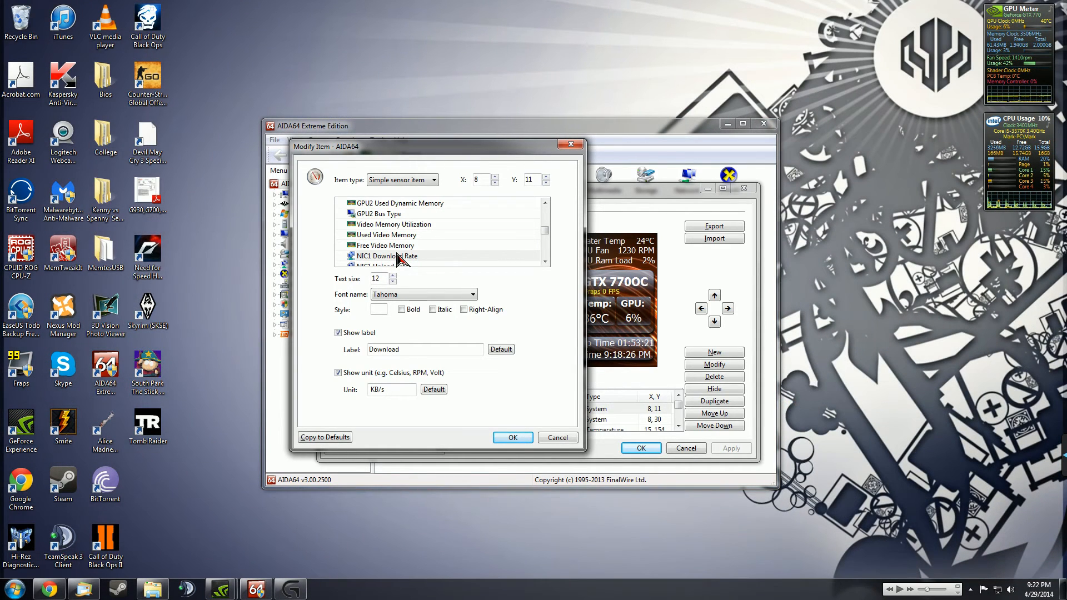
Try the Static label item type with the label text "shanagin" and clear the label text again.
{"action": "left_click", "coordinate": [434, 180]}
{"action": "left_click", "coordinate": [406, 209]}
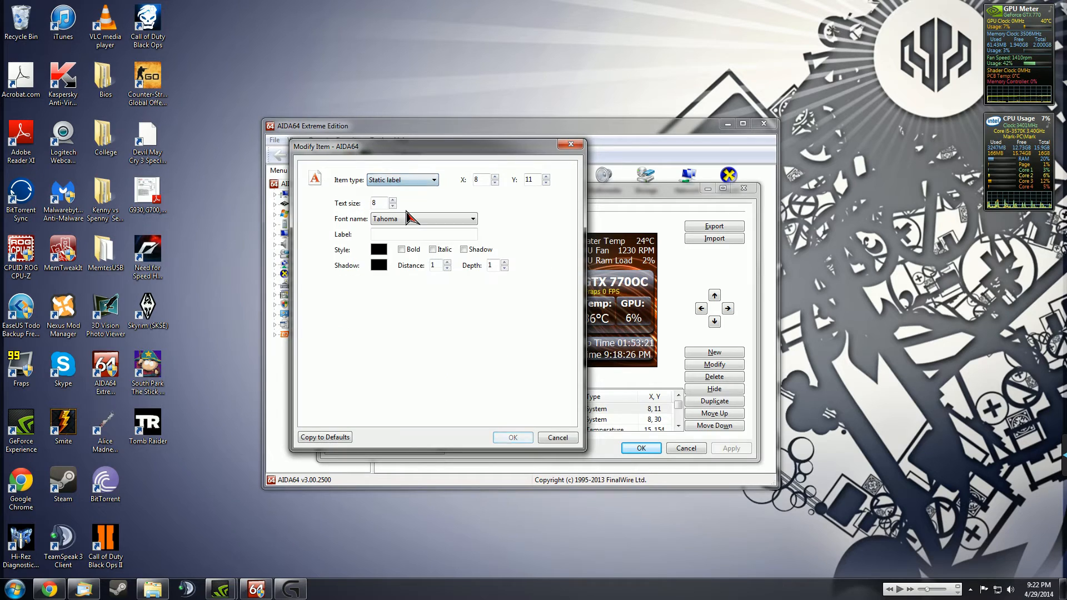
{"action": "left_click", "coordinate": [392, 233]}
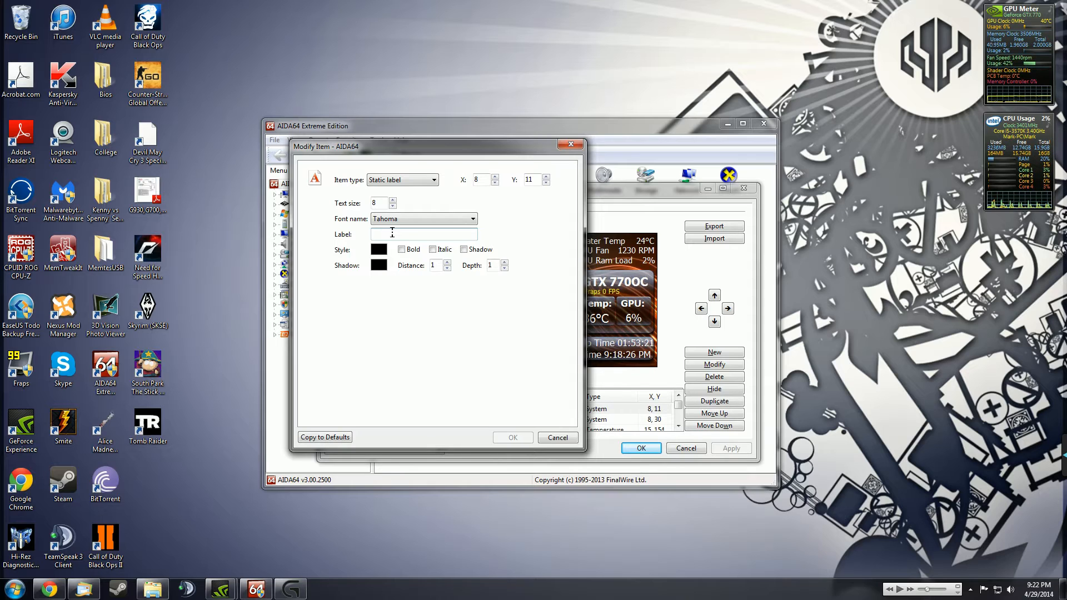
{"action": "type", "text": "shanagin"}
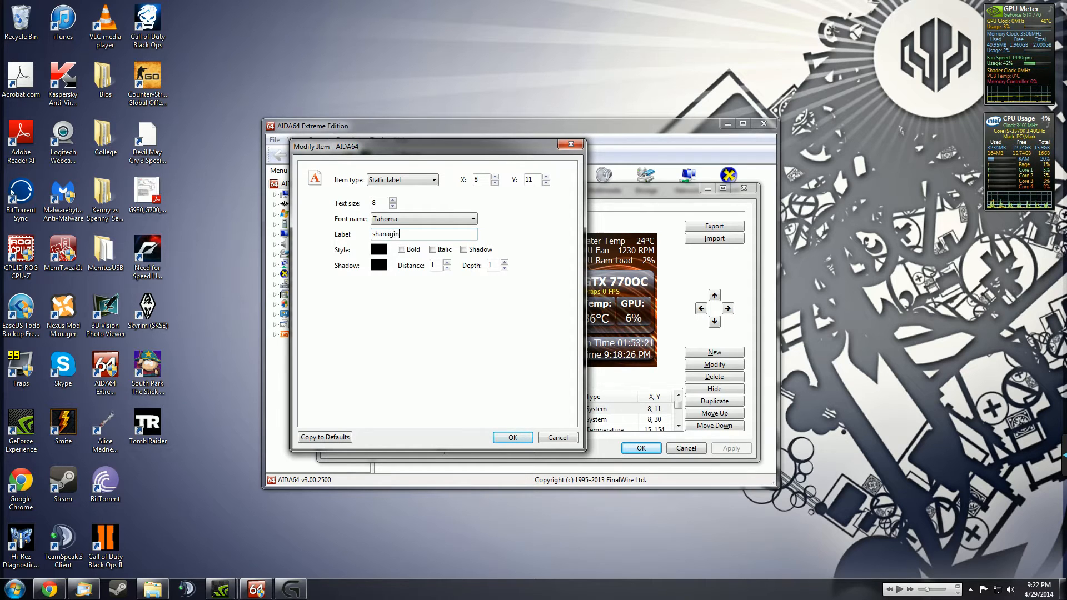
{"action": "key", "text": "BackSpace"}
{"action": "key", "text": "BackSpace"}
{"action": "key", "text": "BackSpace"}
{"action": "key", "text": "BackSpace"}
{"action": "key", "text": "BackSpace"}
{"action": "key", "text": "BackSpace"}
{"action": "key", "text": "BackSpace"}
{"action": "key", "text": "BackSpace"}
{"action": "key", "text": "BackSpace"}
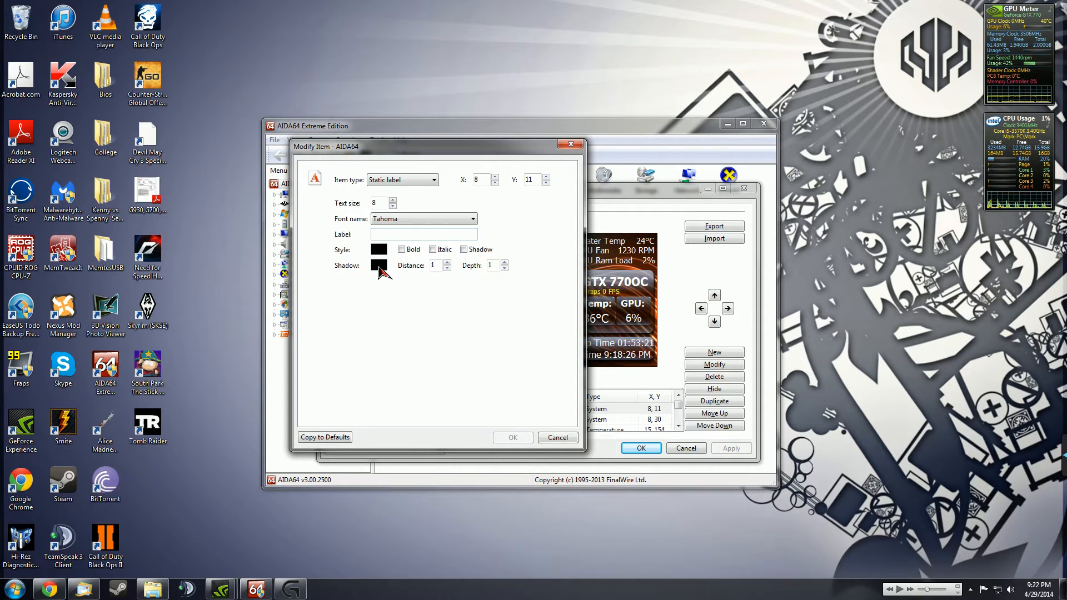
Look at the static label's style colour choices and set its font to Webdings.
{"action": "left_click", "coordinate": [383, 253]}
{"action": "left_click", "coordinate": [469, 310]}
{"action": "left_click", "coordinate": [404, 219]}
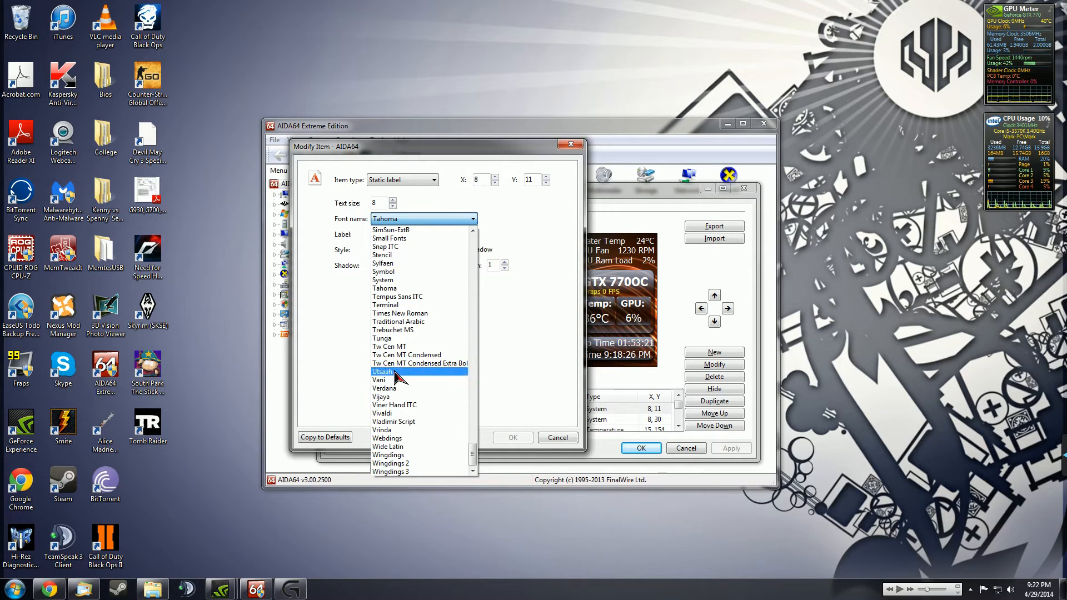
{"action": "left_click", "coordinate": [397, 439]}
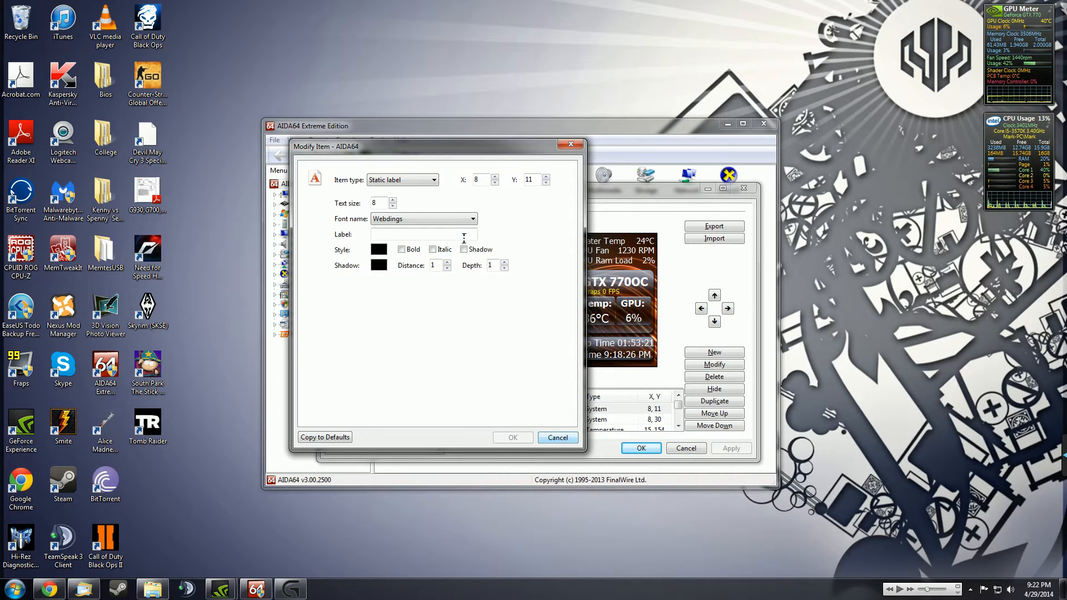
Preview the Image, Graph and Gauge item types, trying CPU Clock for the graph, and discard the changes to the Download item.
{"action": "left_click", "coordinate": [433, 179]}
{"action": "left_click", "coordinate": [408, 216]}
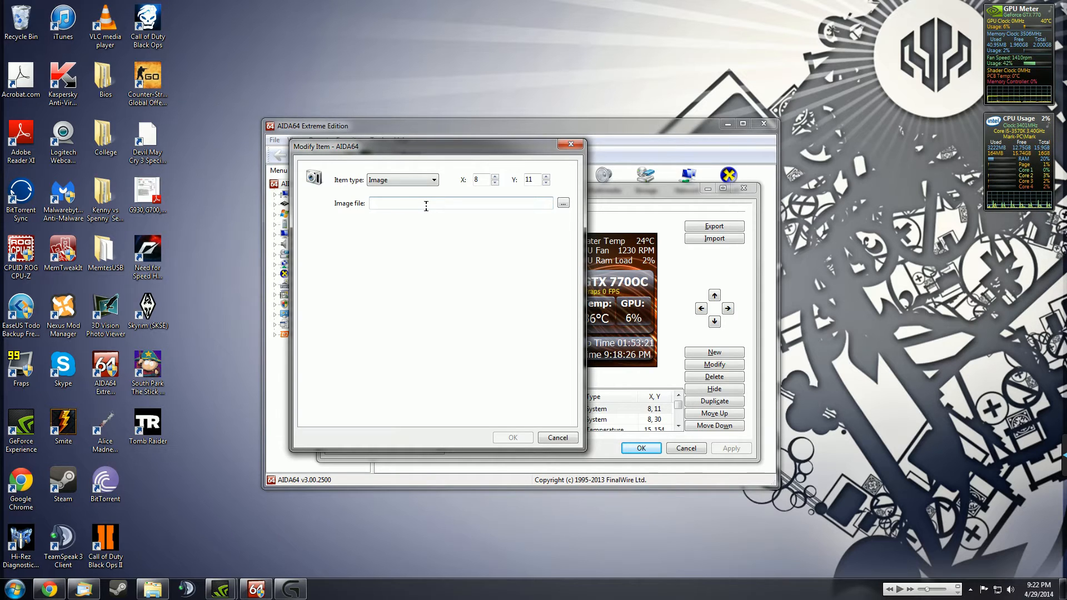
{"action": "left_click_drag", "start_coordinate": [450, 147], "coordinate": [466, 165]}
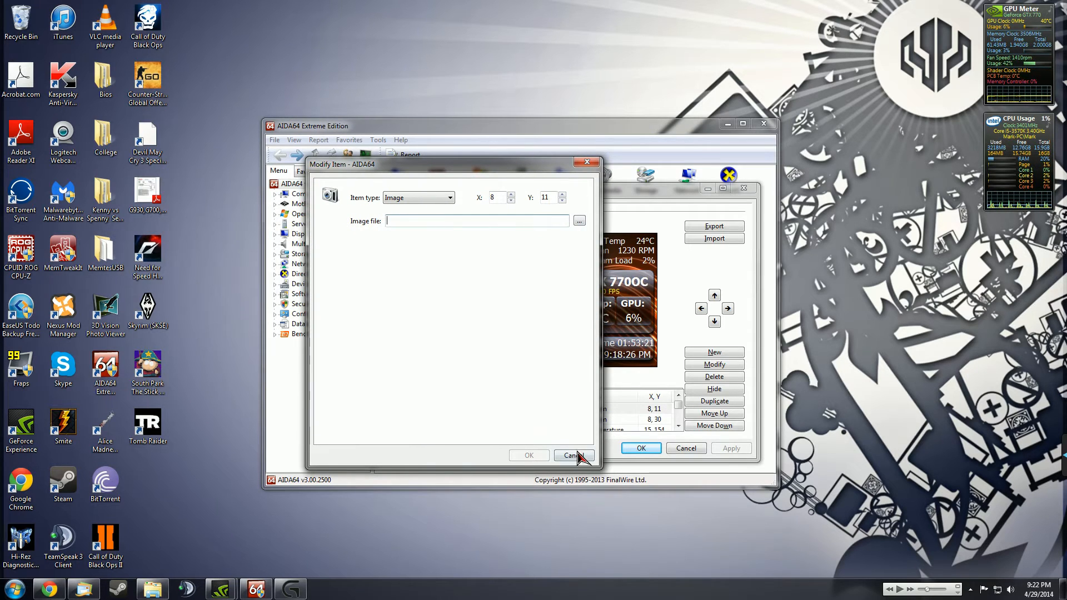
{"action": "left_click", "coordinate": [436, 201]}
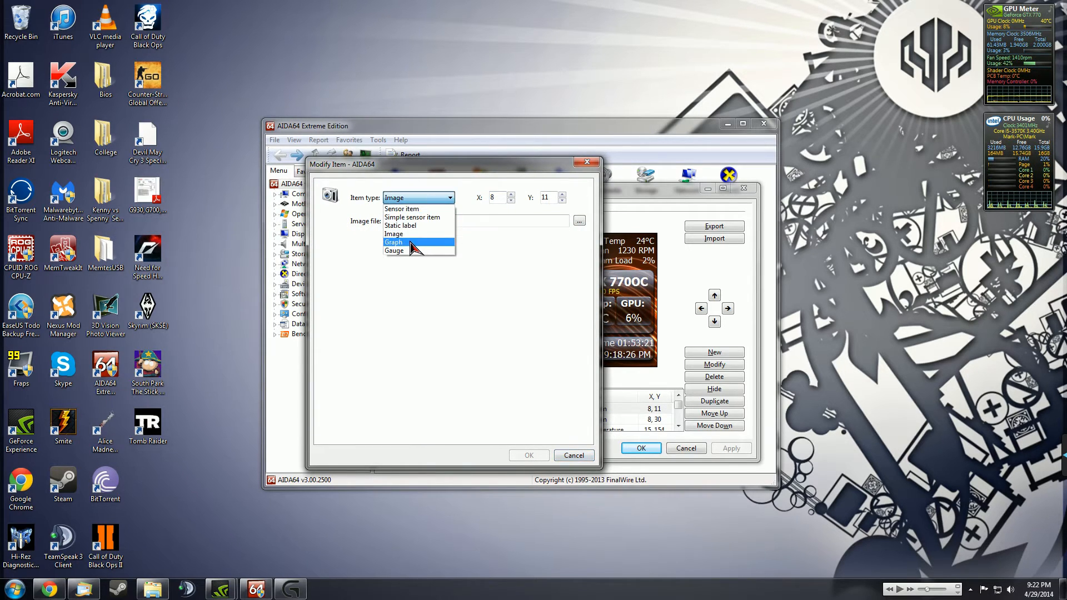
{"action": "left_click", "coordinate": [414, 246]}
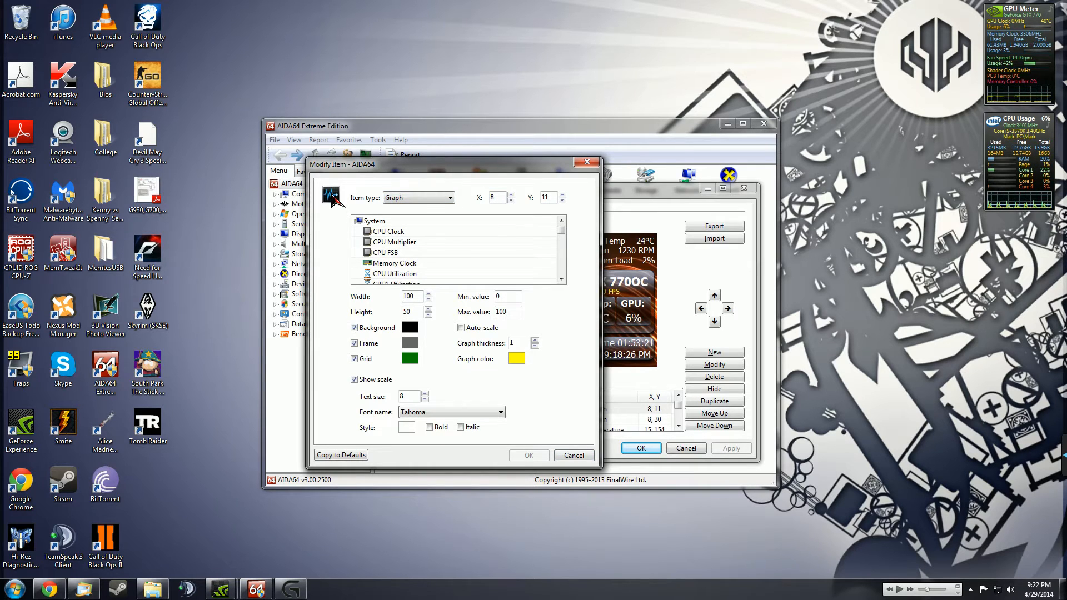
{"action": "left_click", "coordinate": [392, 234]}
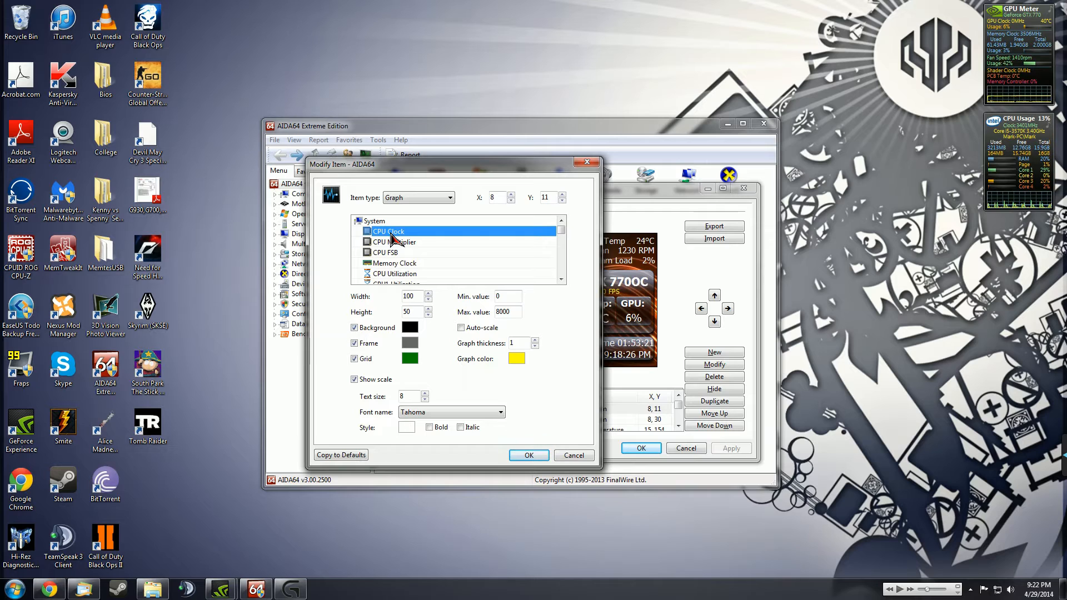
{"action": "left_click", "coordinate": [449, 198]}
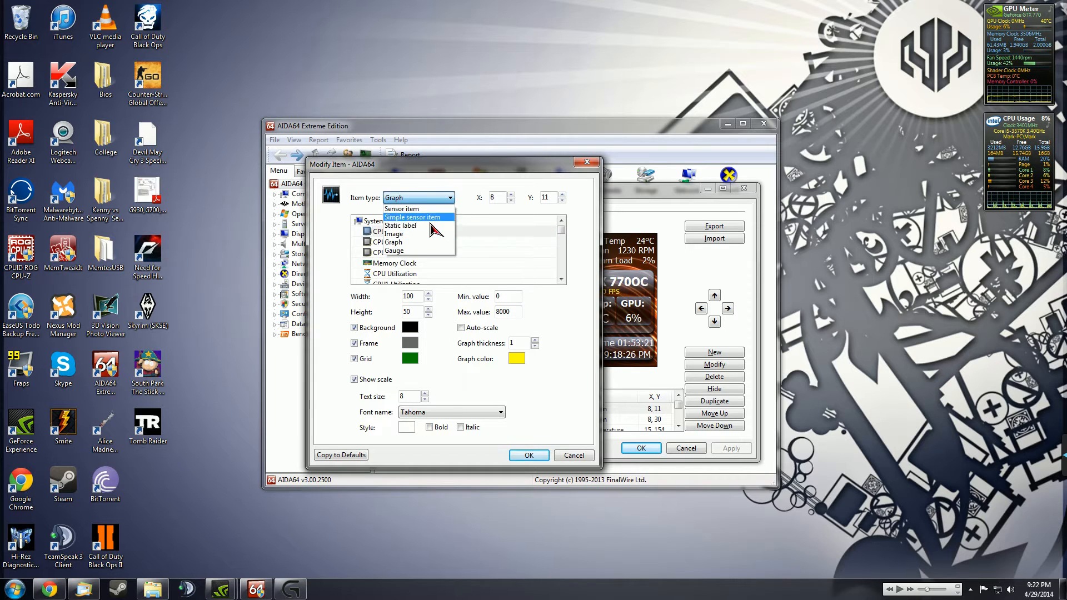
{"action": "left_click", "coordinate": [421, 261]}
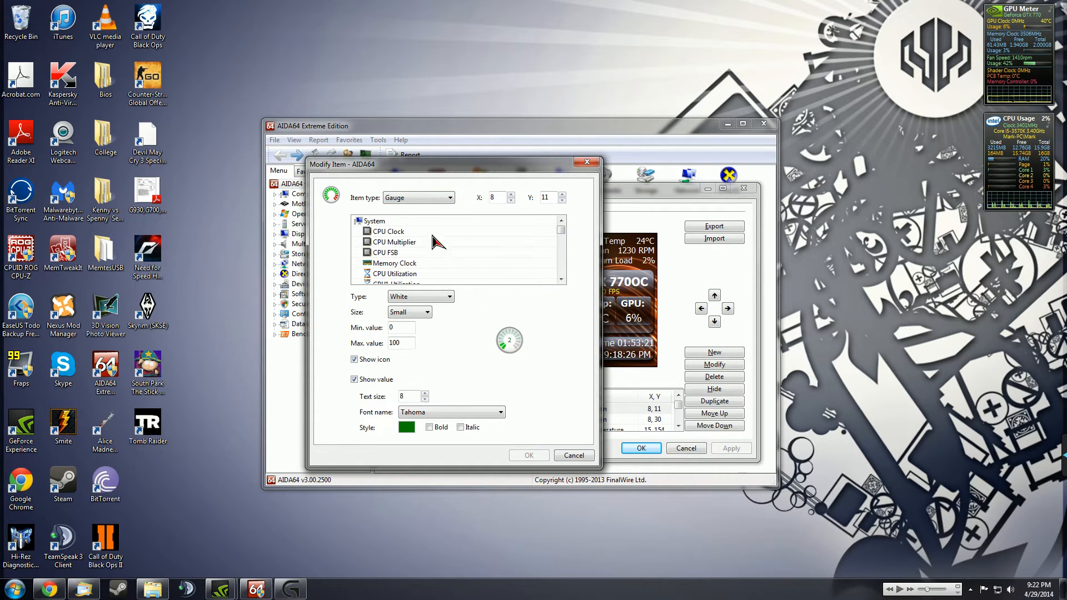
{"action": "left_click", "coordinate": [572, 455]}
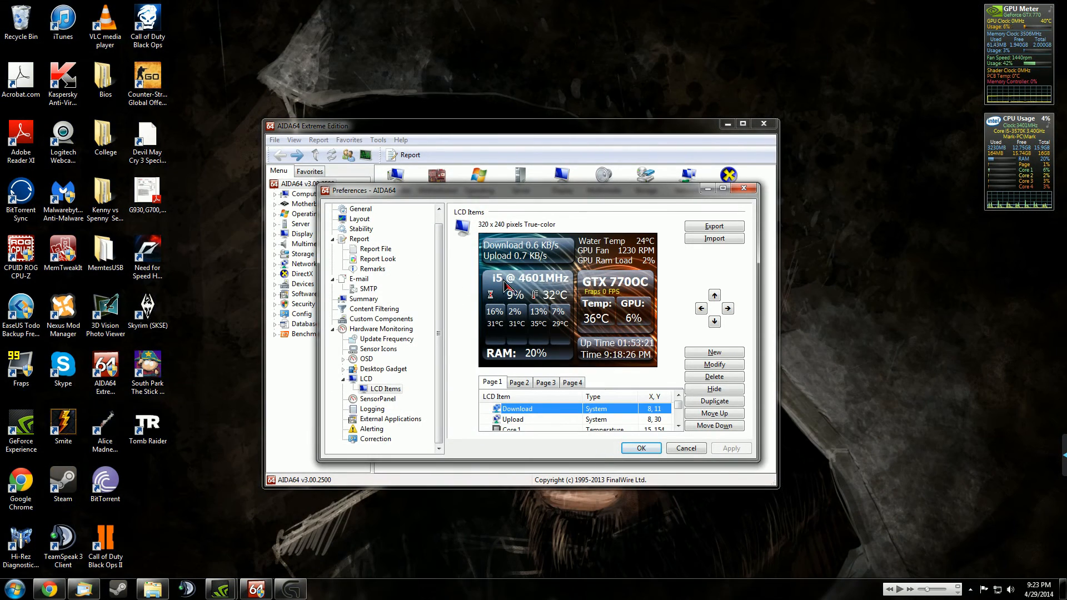
Change the text of the "i5 @" static label on Page 1 to "amd 97".
{"action": "left_click", "coordinate": [677, 426]}
{"action": "left_click", "coordinate": [679, 427]}
{"action": "left_click", "coordinate": [679, 427]}
{"action": "left_click", "coordinate": [679, 427]}
{"action": "left_click", "coordinate": [679, 427]}
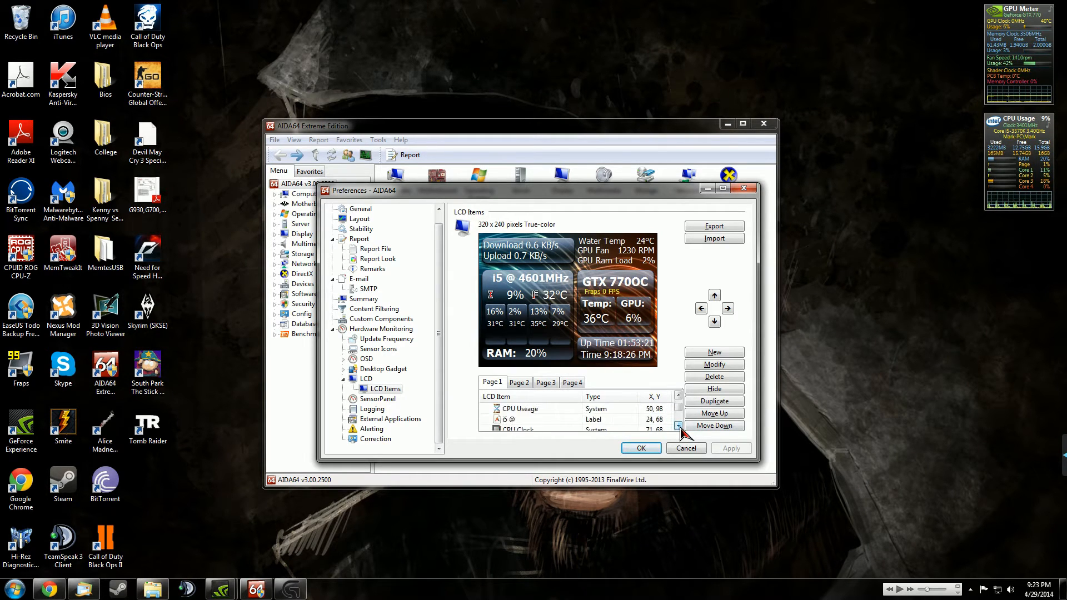
{"action": "left_click", "coordinate": [507, 420]}
{"action": "double_click", "coordinate": [516, 423]}
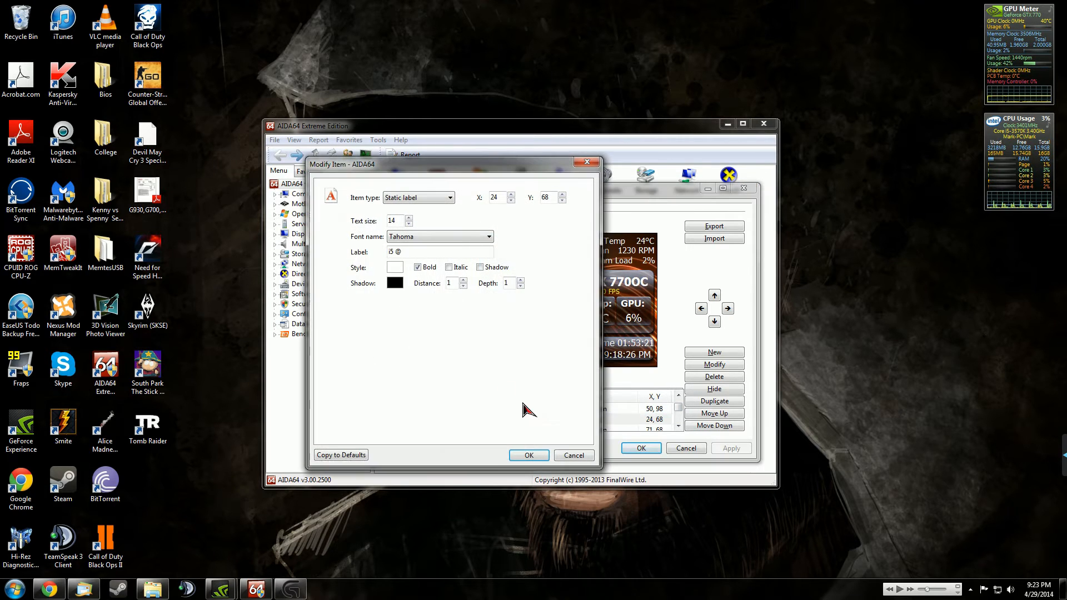
{"action": "left_click_drag", "start_coordinate": [406, 252], "coordinate": [350, 255]}
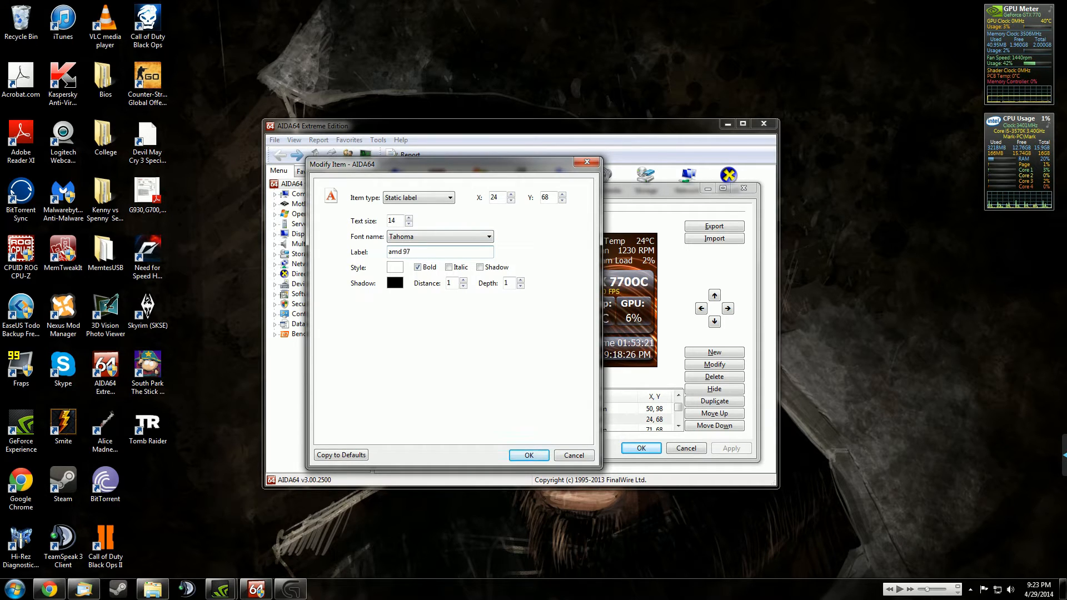
{"action": "left_click", "coordinate": [528, 455]}
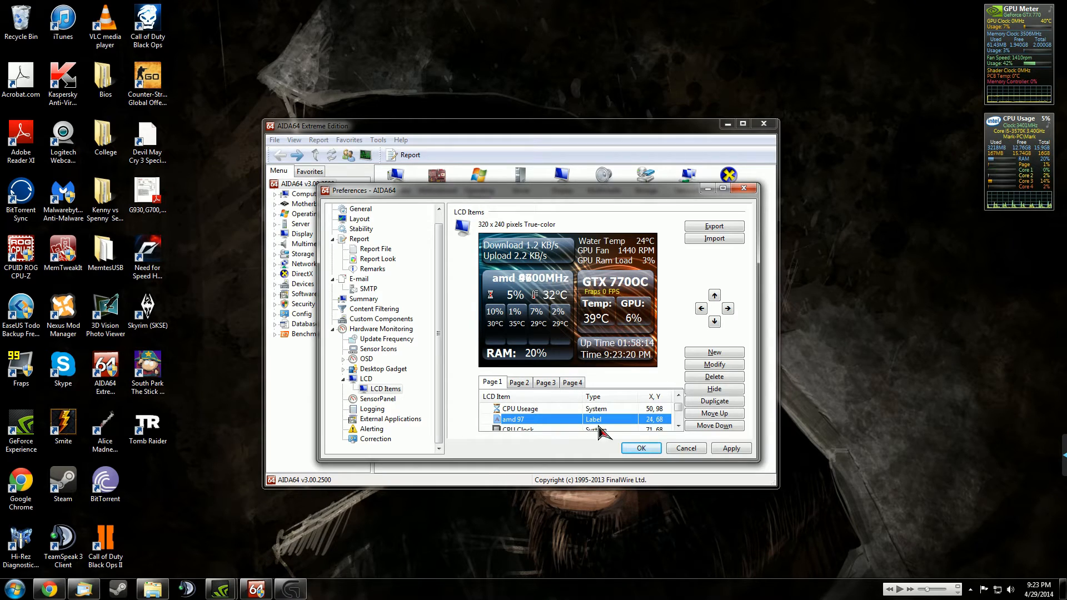
Shift the "amd 97" label horizontally on the LCD preview to X 7.
{"action": "double_click", "coordinate": [702, 309]}
{"action": "triple_click", "coordinate": [703, 311]}
{"action": "triple_click", "coordinate": [703, 311]}
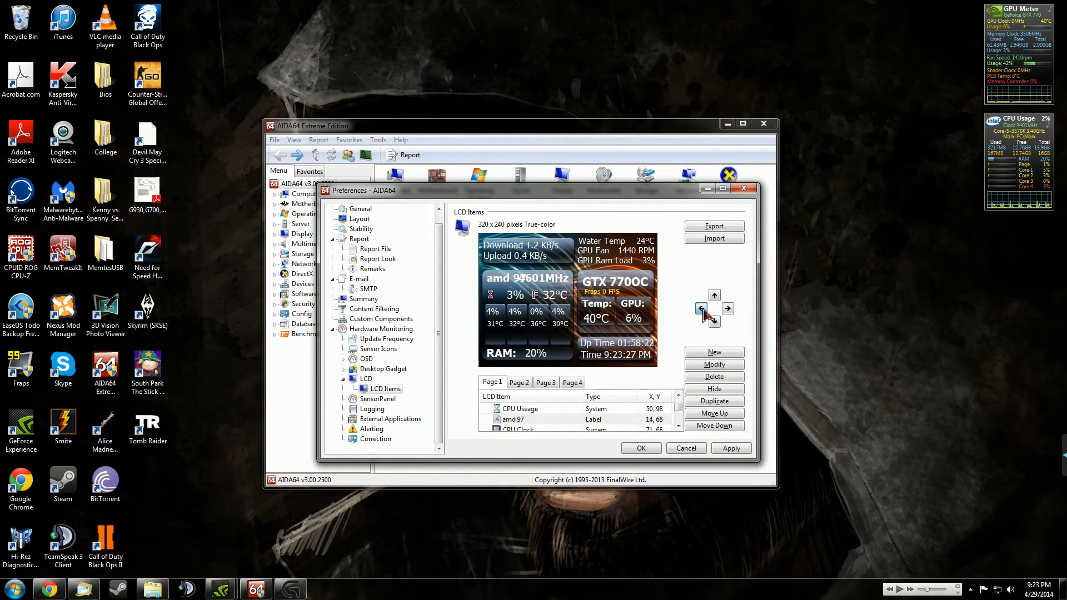
{"action": "triple_click", "coordinate": [703, 311]}
{"action": "triple_click", "coordinate": [703, 311]}
{"action": "left_click", "coordinate": [701, 309]}
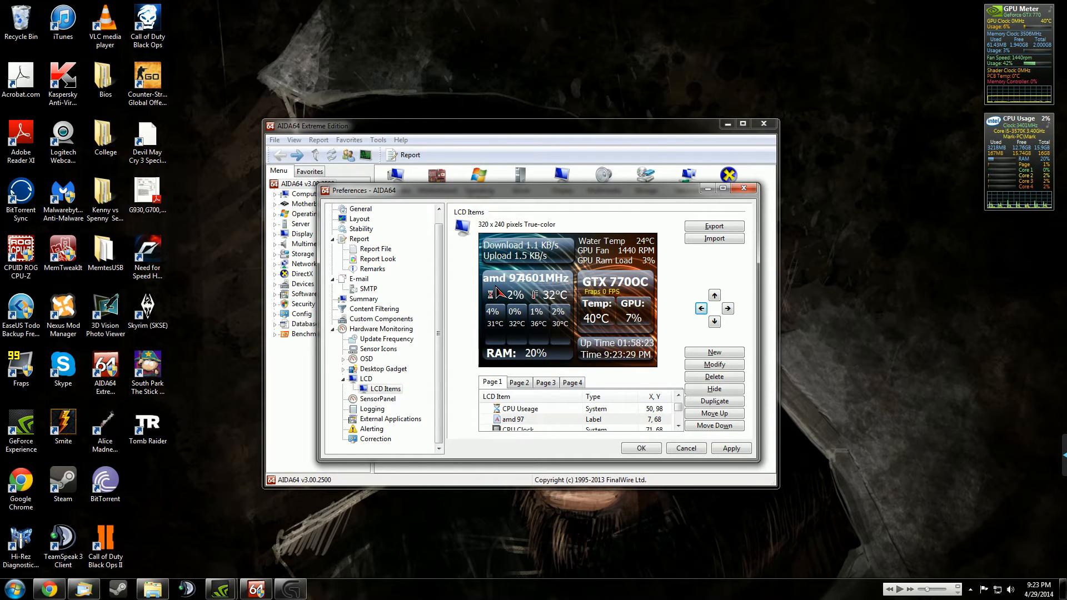
Reduce the text size of the "amd 97" label and reposition it at X 14, Y 73.
{"action": "double_click", "coordinate": [515, 420]}
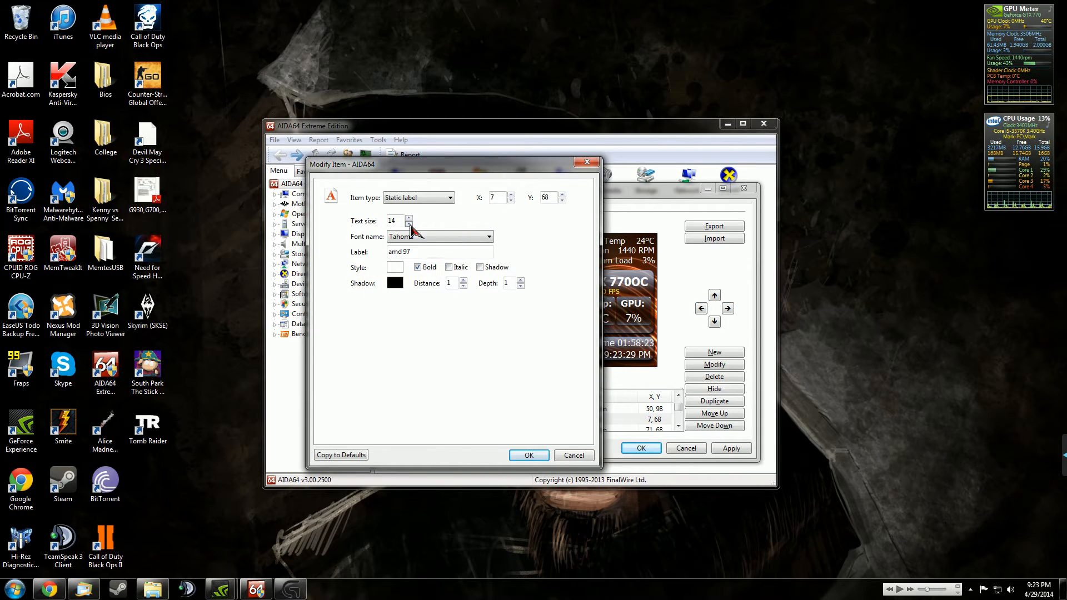
{"action": "key", "text": "Return"}
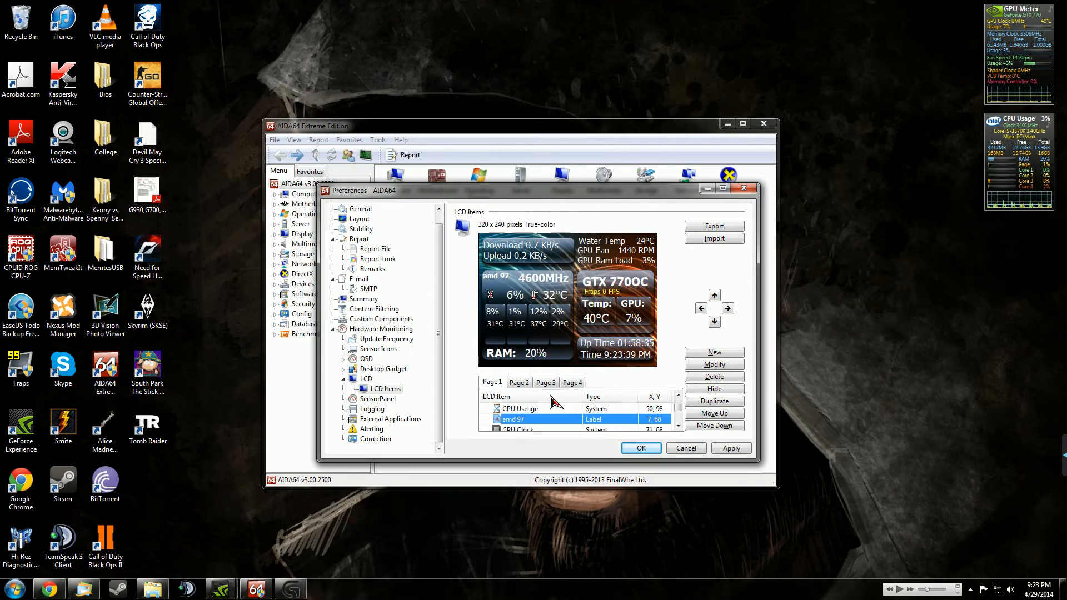
{"action": "left_click", "coordinate": [714, 321]}
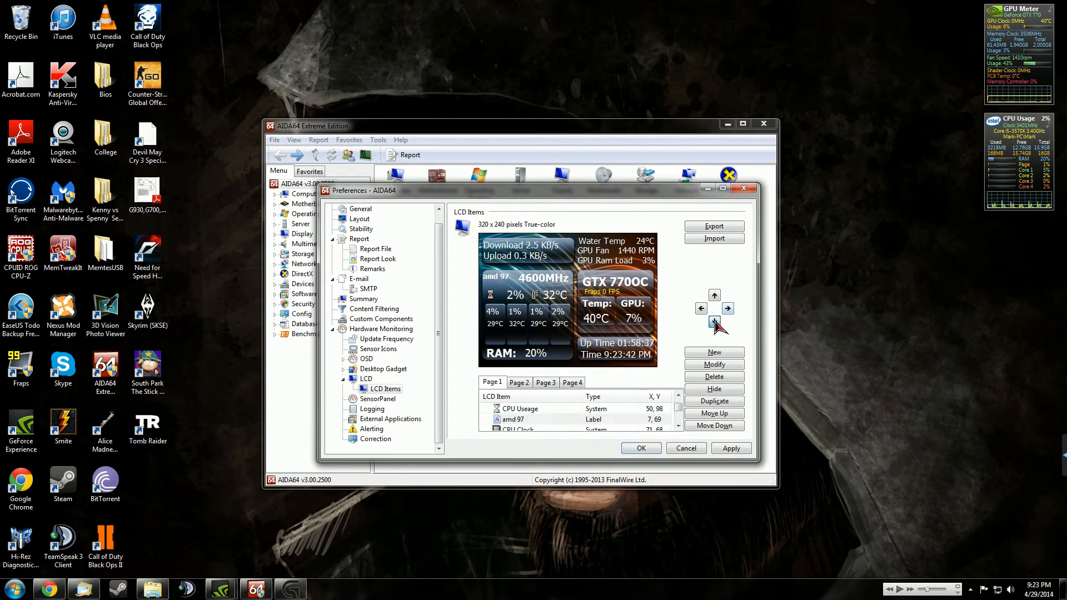
{"action": "left_click", "coordinate": [729, 310]}
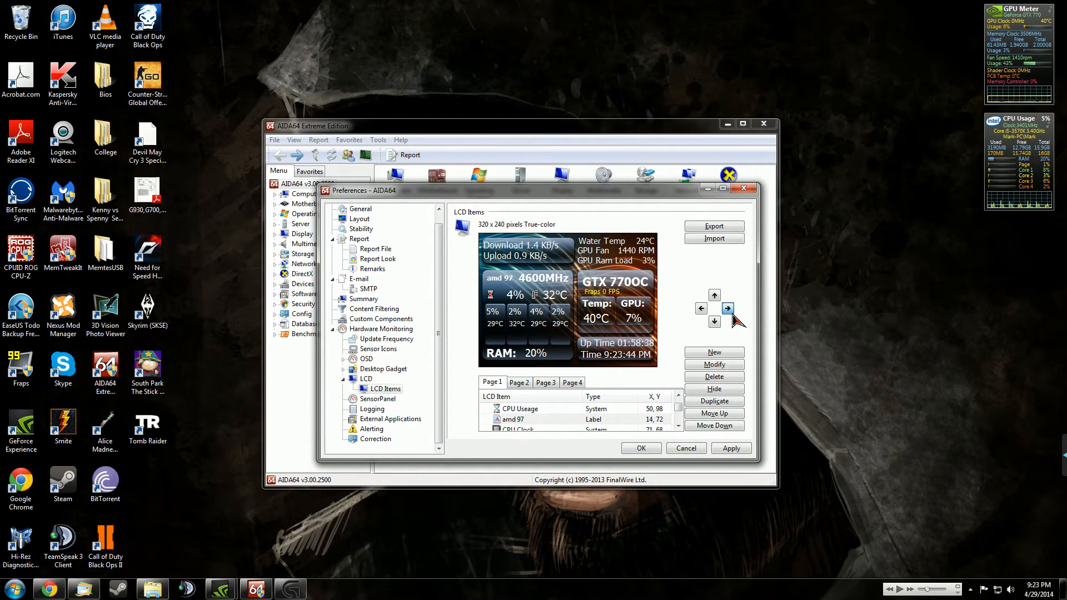
{"action": "left_click", "coordinate": [715, 322]}
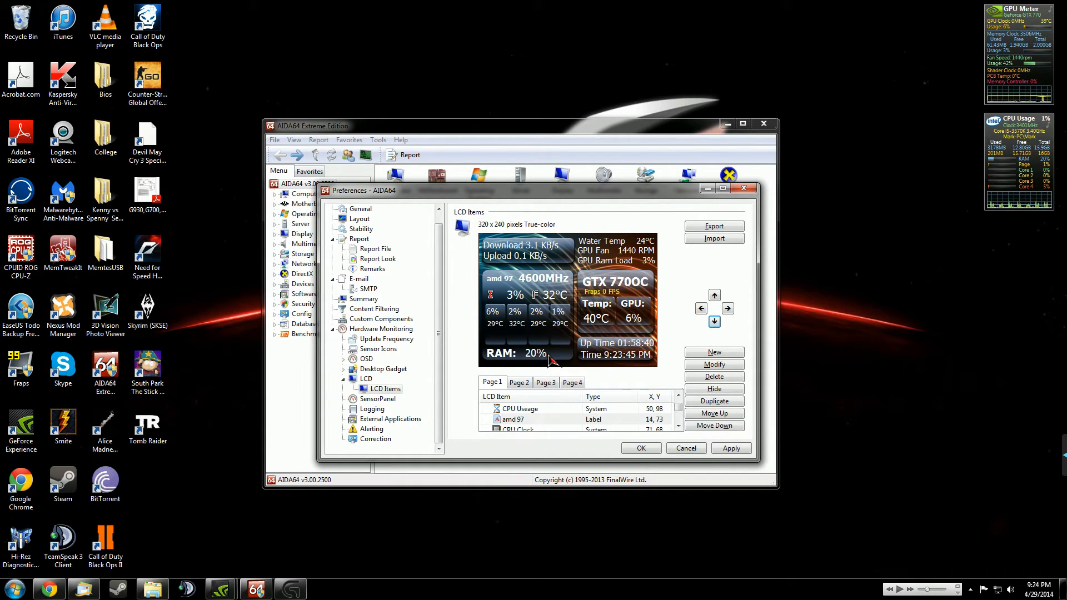
Select the CPU Useage item on Page 1 and look through the neighbouring LCD items.
{"action": "left_click", "coordinate": [524, 412]}
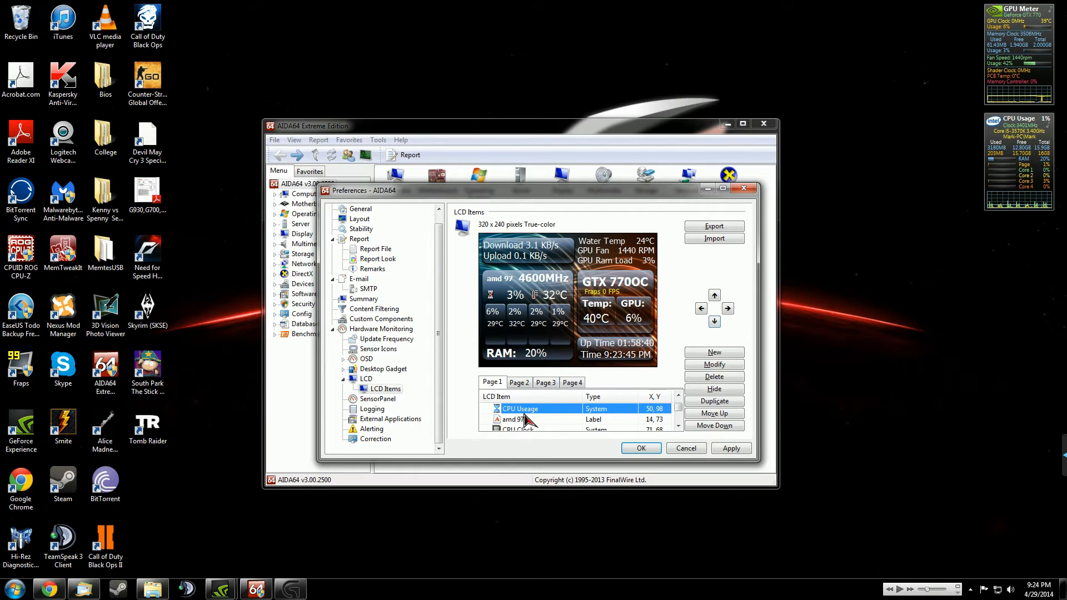
{"action": "scroll", "coordinate": [524, 421], "scroll_direction": "down", "scroll_amount": 3}
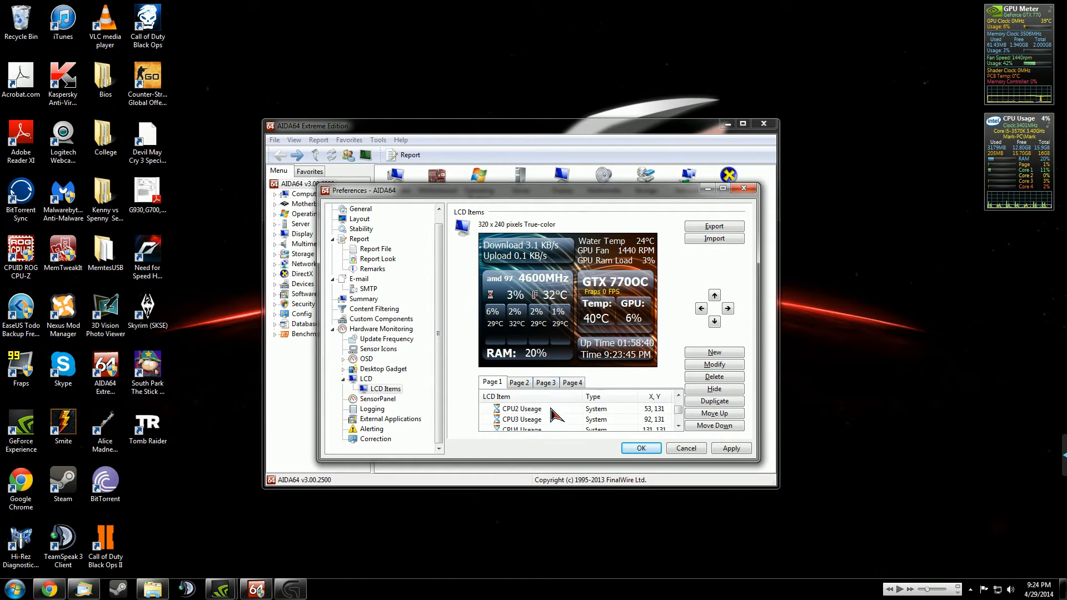
{"action": "scroll", "coordinate": [553, 414], "scroll_direction": "up", "scroll_amount": 4}
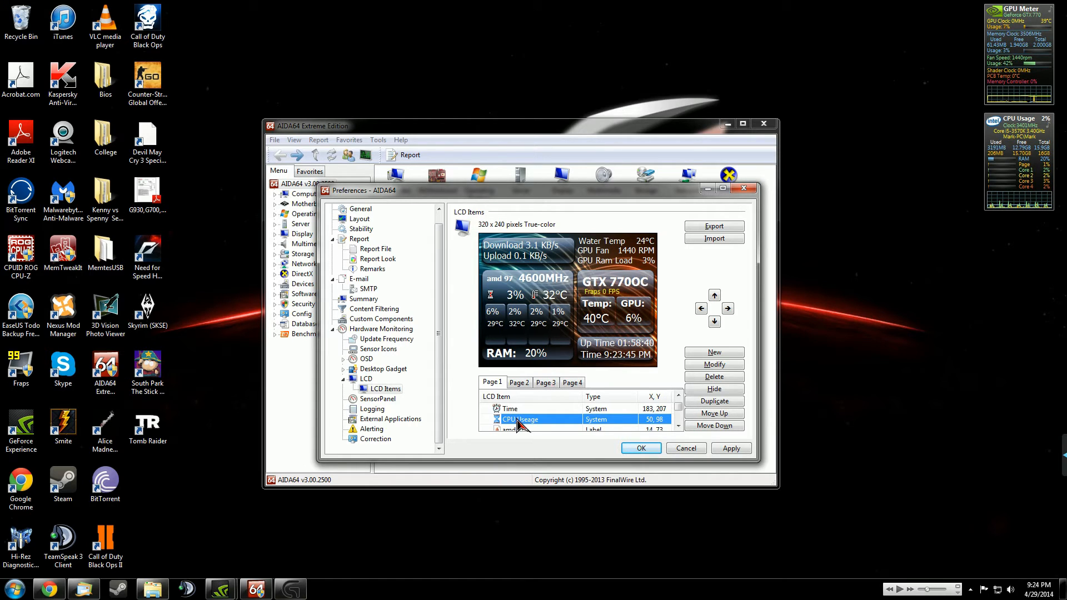
Find the Water Temp item on Page 1, inspect its sensor item settings and cancel the modification.
{"action": "scroll", "coordinate": [522, 423], "scroll_direction": "down", "scroll_amount": 5}
{"action": "scroll", "coordinate": [524, 423], "scroll_direction": "up", "scroll_amount": 2}
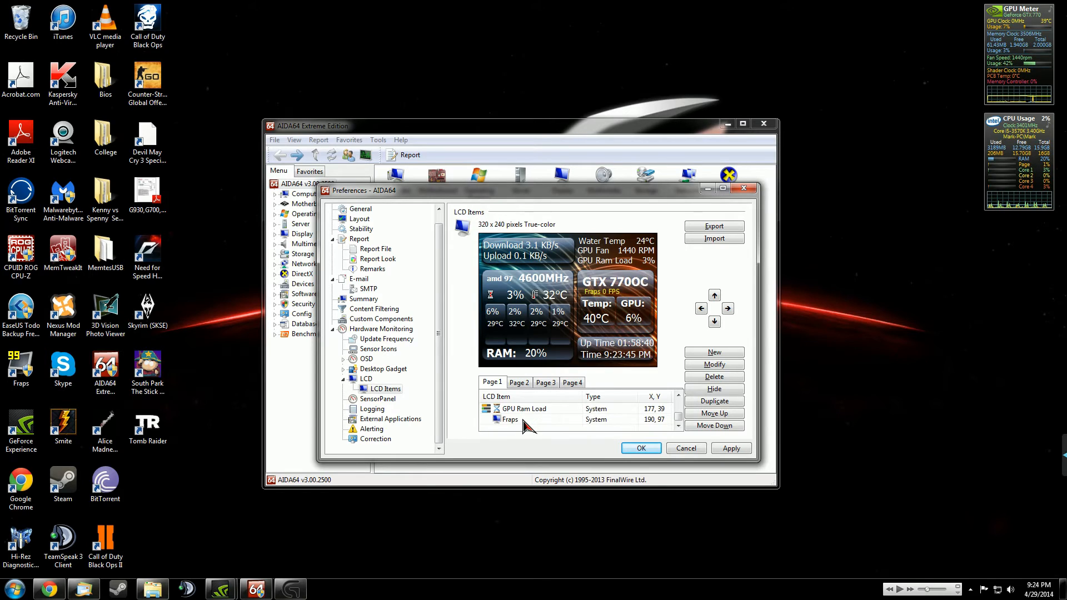
{"action": "scroll", "coordinate": [525, 423], "scroll_direction": "up", "scroll_amount": 4}
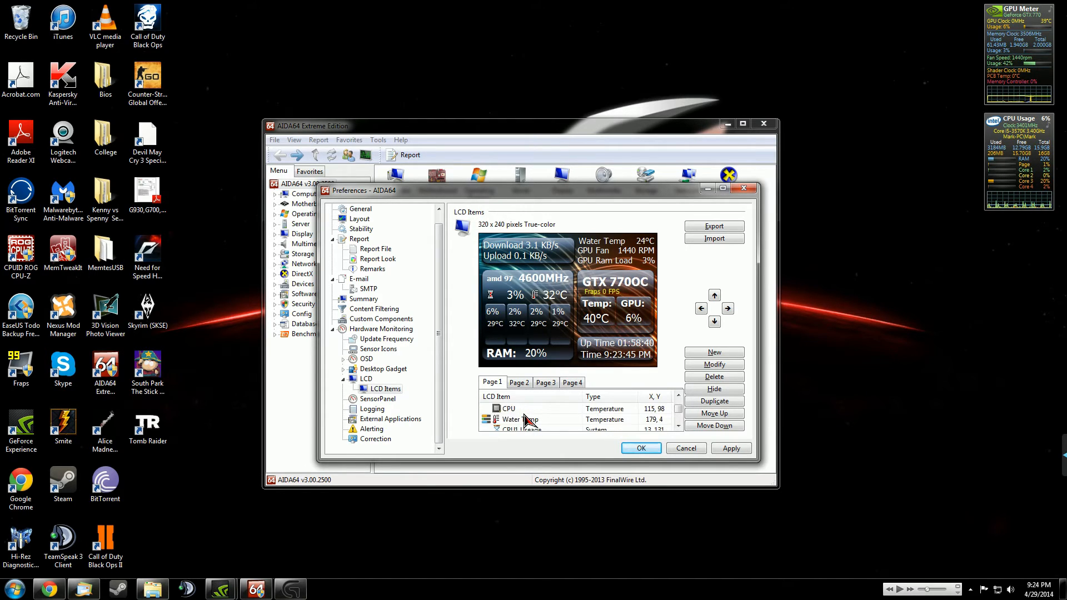
{"action": "left_click", "coordinate": [519, 423]}
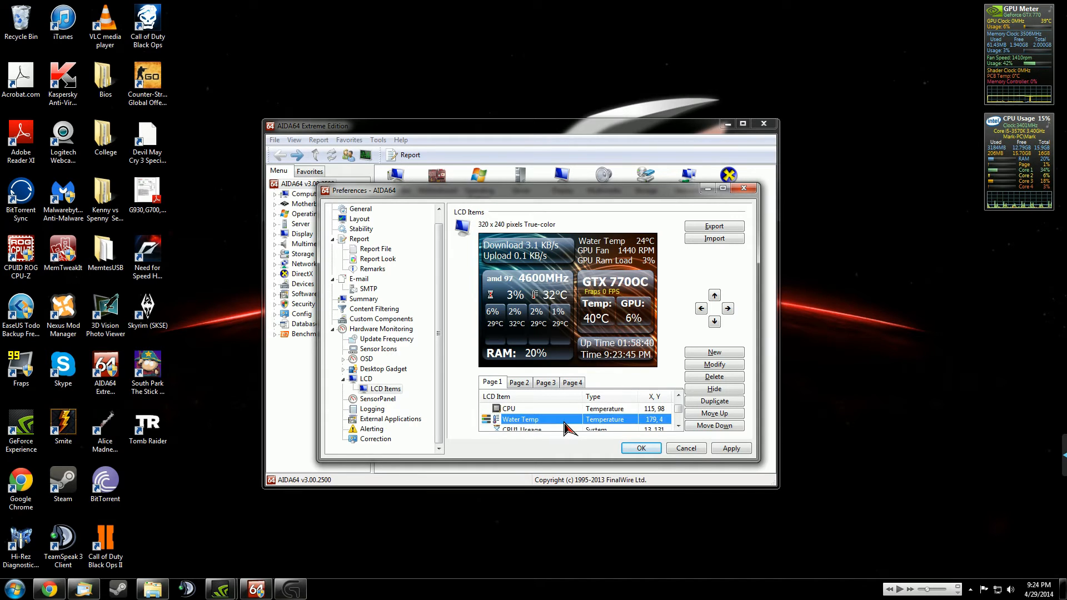
{"action": "double_click", "coordinate": [529, 424]}
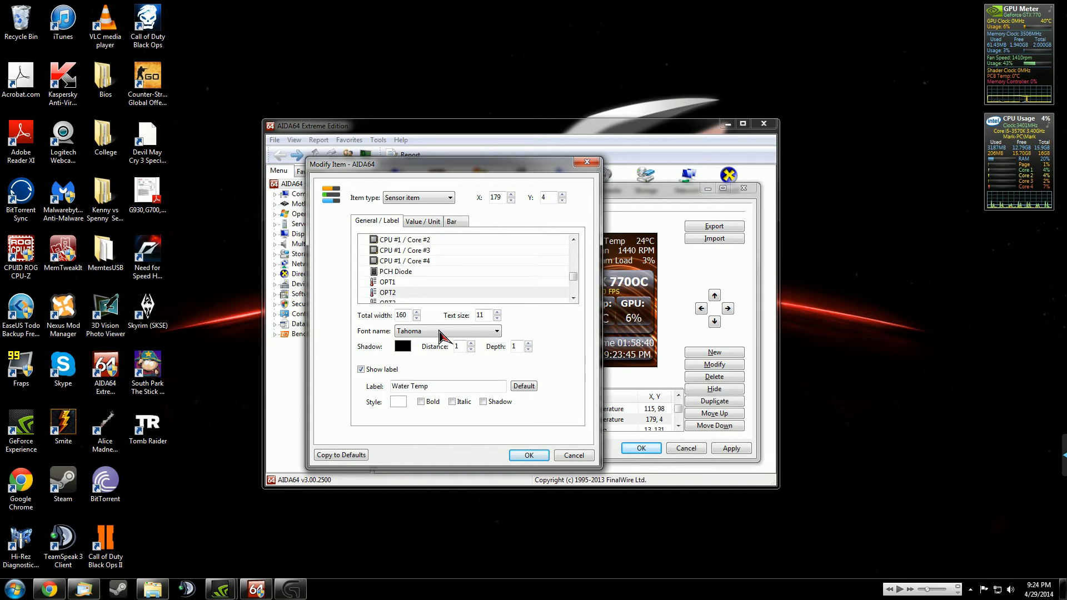
{"action": "left_click", "coordinate": [571, 459]}
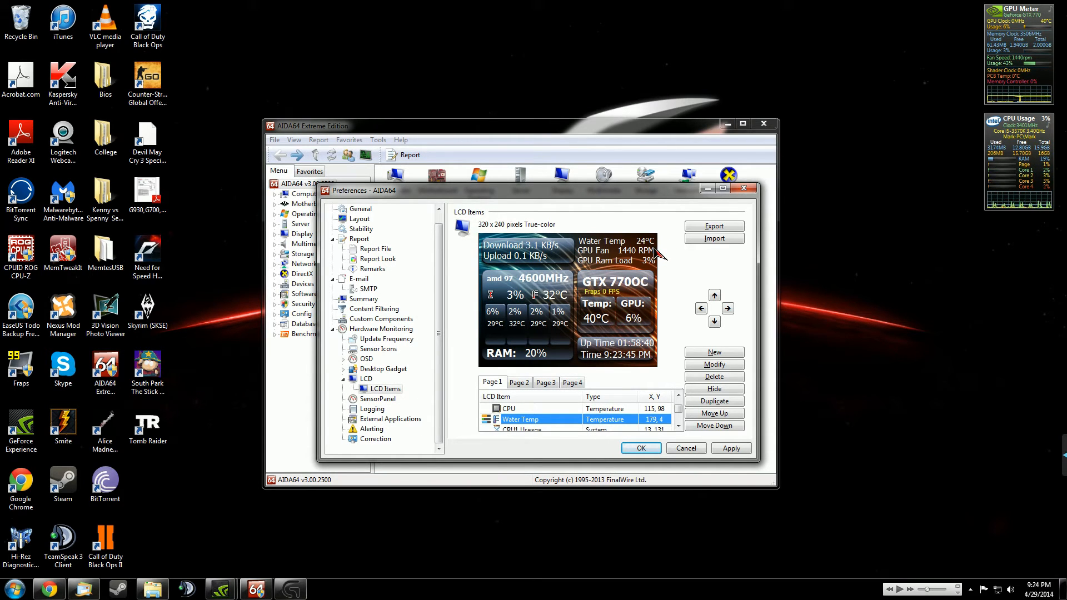
{"action": "left_click", "coordinate": [715, 377]}
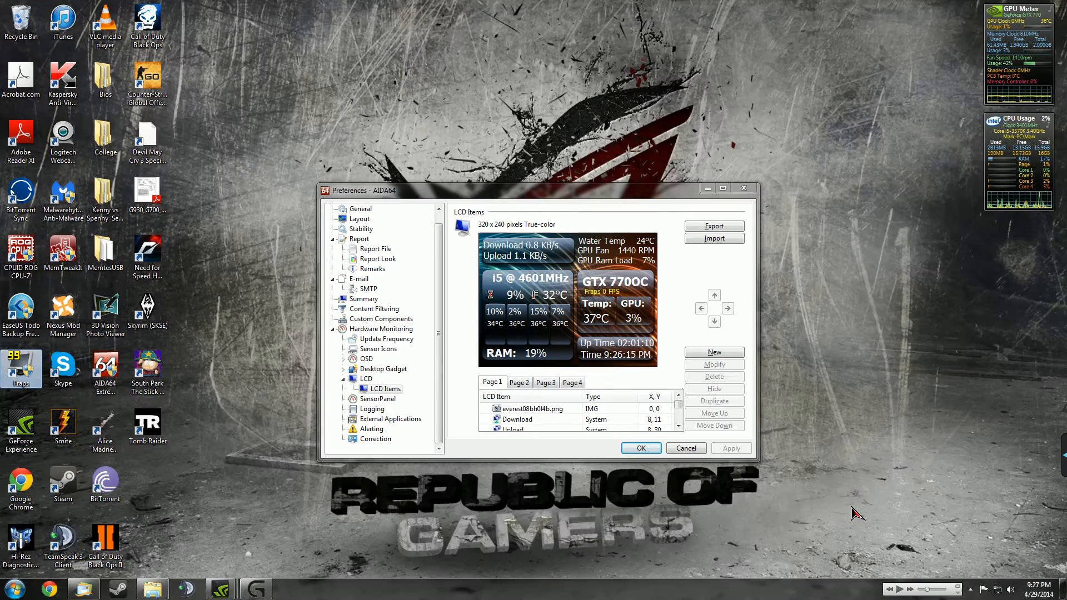
Launch Fraps and bring up its window from the hidden notification-area programs.
{"action": "double_click", "coordinate": [17, 375]}
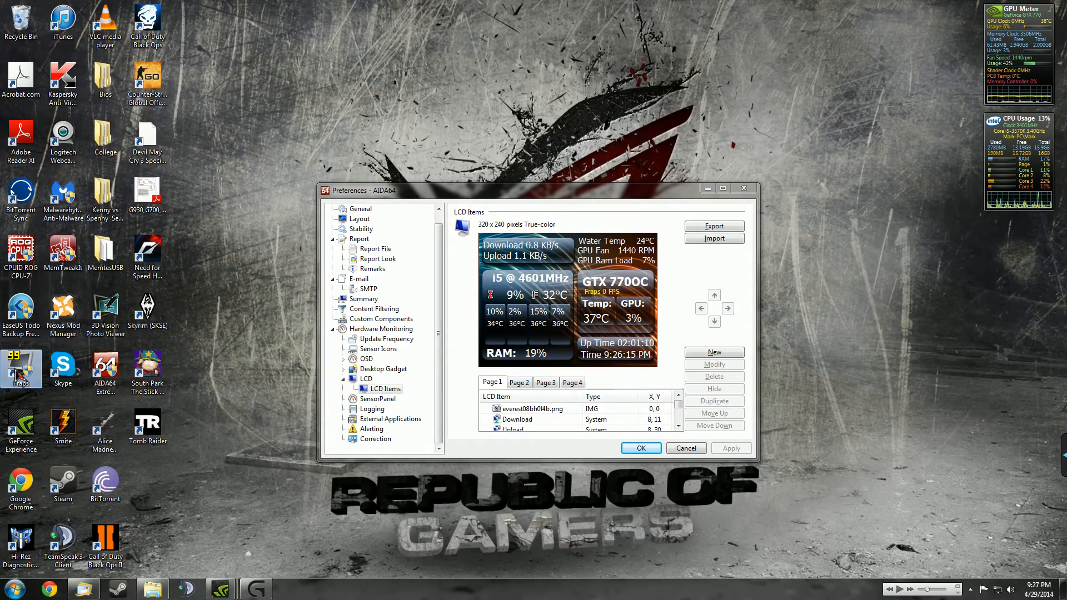
{"action": "left_click", "coordinate": [581, 318]}
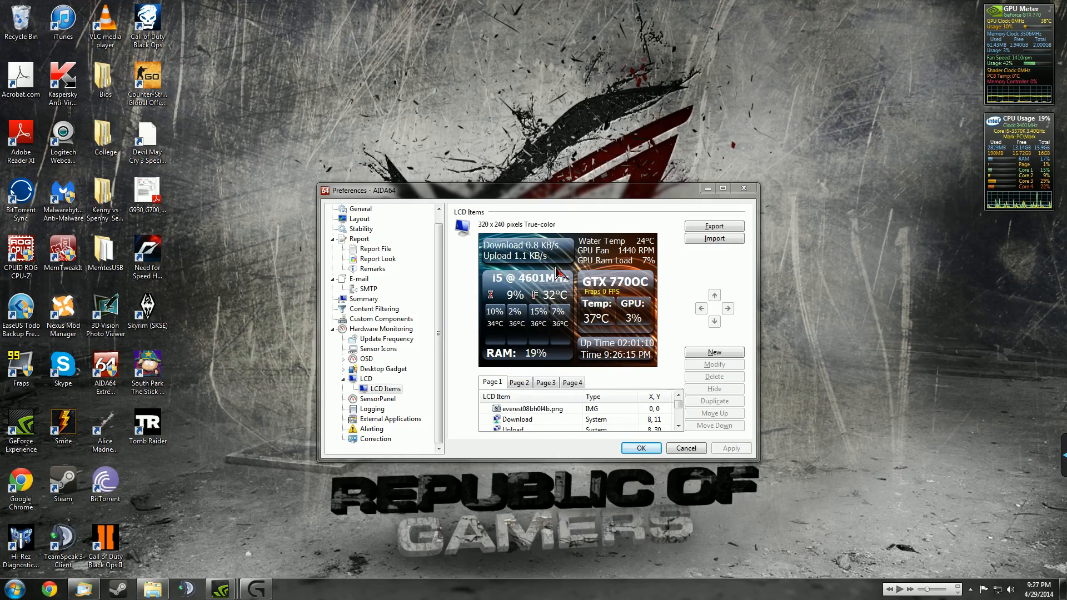
{"action": "left_click", "coordinate": [970, 589]}
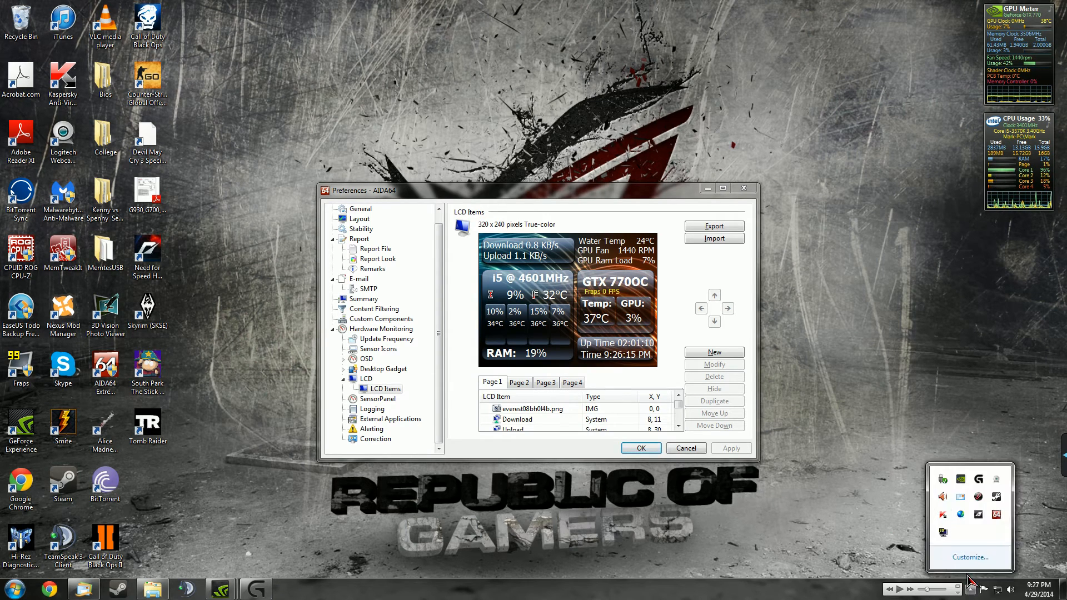
{"action": "left_click", "coordinate": [943, 533]}
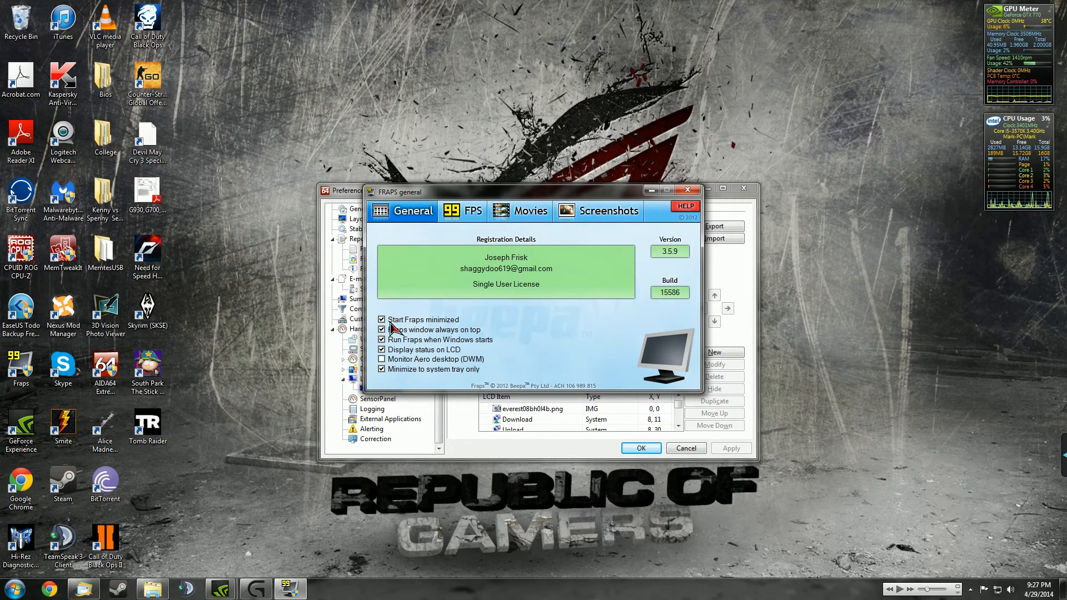
Examine the FPS, Movies, Screenshots and General settings of Fraps and minimise its window.
{"action": "left_click", "coordinate": [465, 211]}
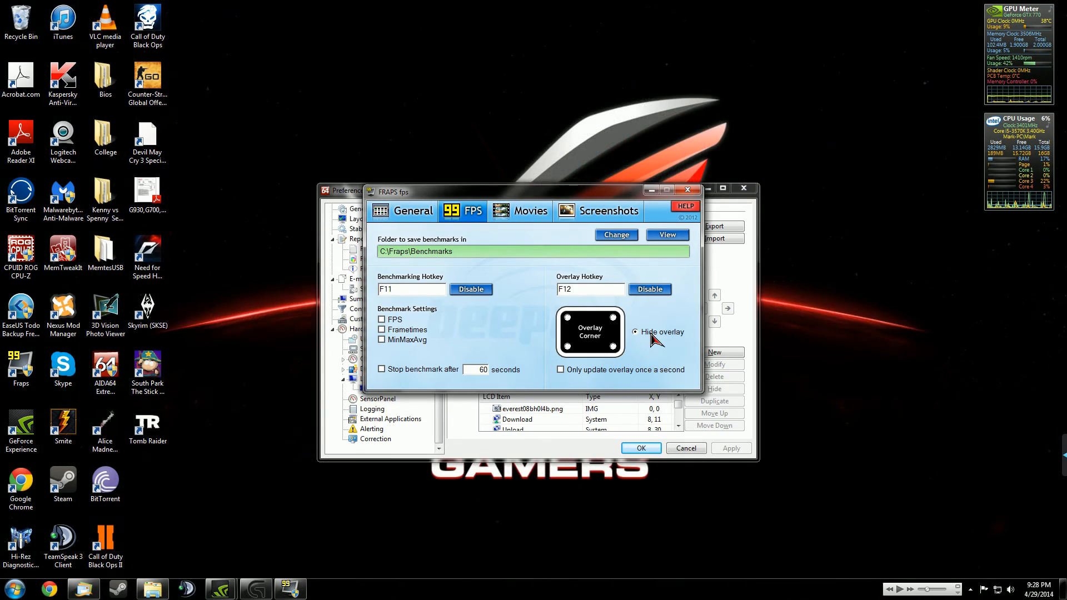
{"action": "left_click", "coordinate": [518, 211]}
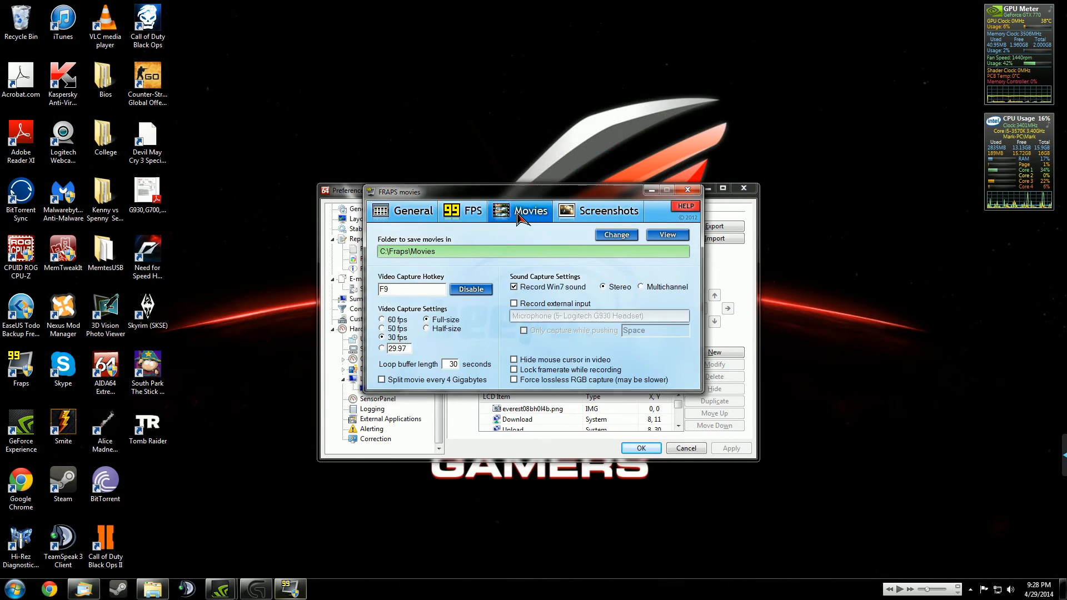
{"action": "left_click", "coordinate": [590, 218]}
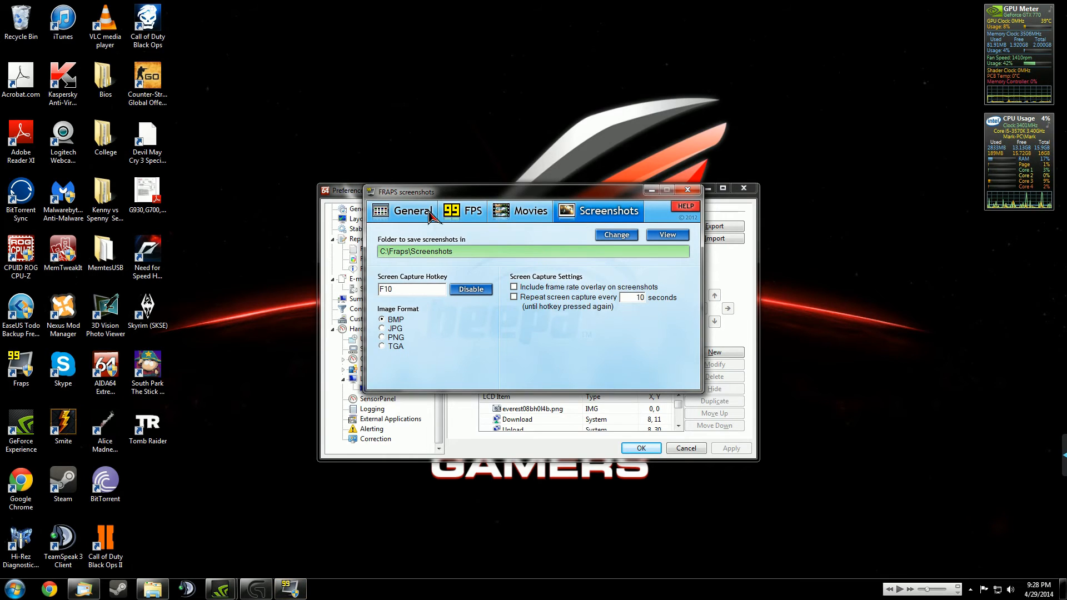
{"action": "left_click", "coordinate": [414, 215]}
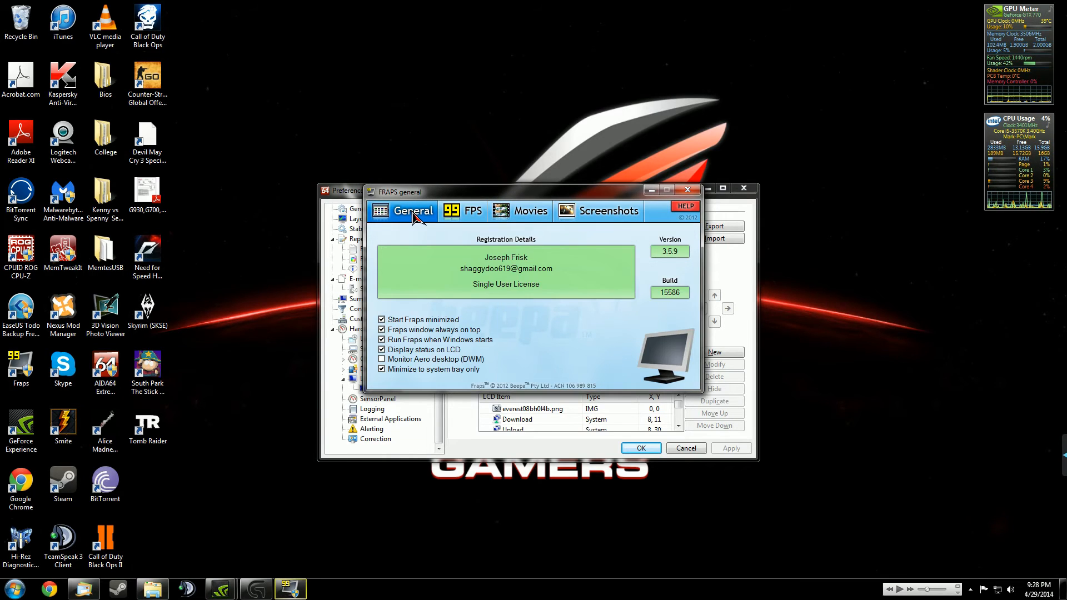
{"action": "left_click", "coordinate": [651, 190]}
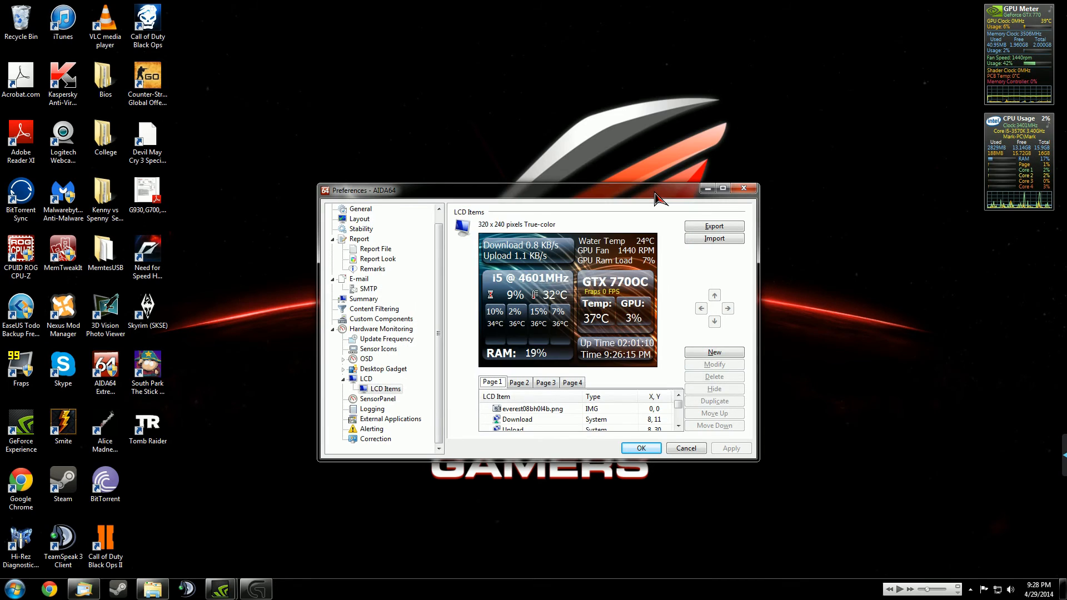
Find the Fraps item at the end of the Page 1 LCD items and open it for modification.
{"action": "left_click", "coordinate": [520, 419]}
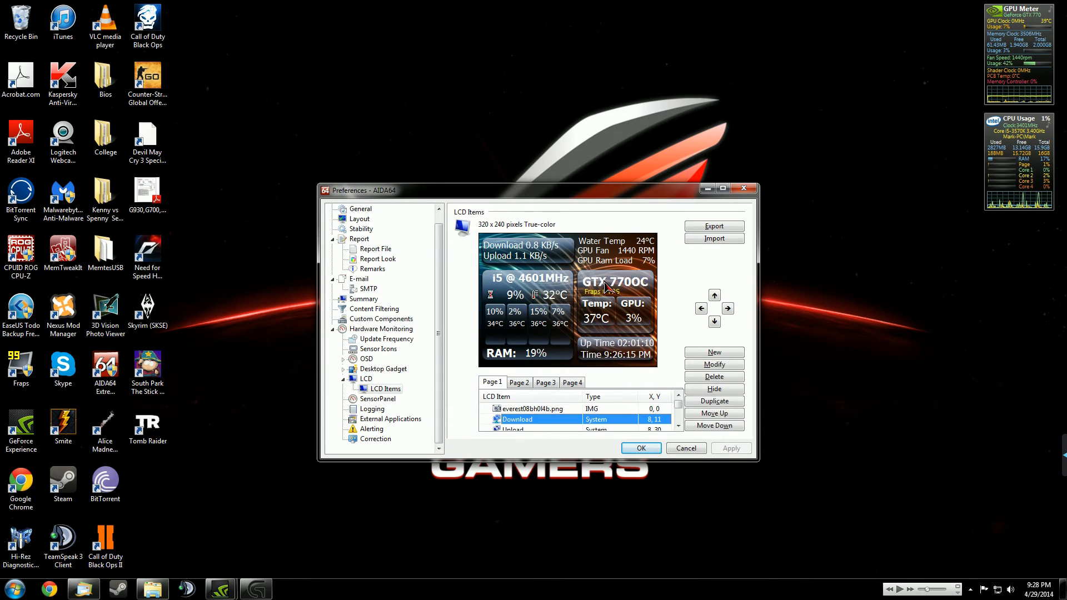
{"action": "scroll", "coordinate": [523, 425], "scroll_direction": "down", "scroll_amount": 10}
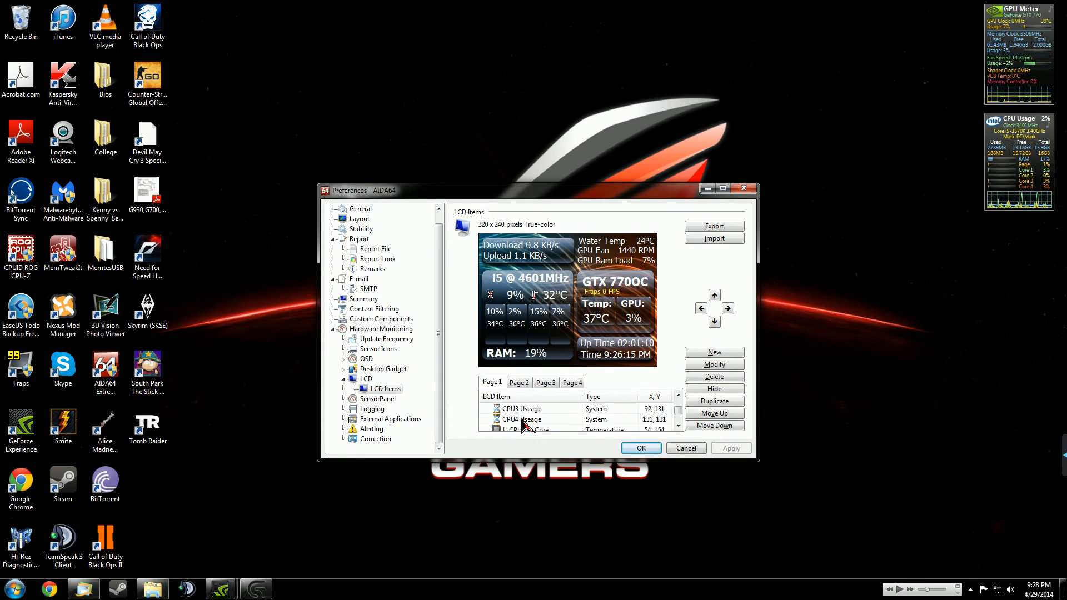
{"action": "scroll", "coordinate": [523, 425], "scroll_direction": "down", "scroll_amount": 3}
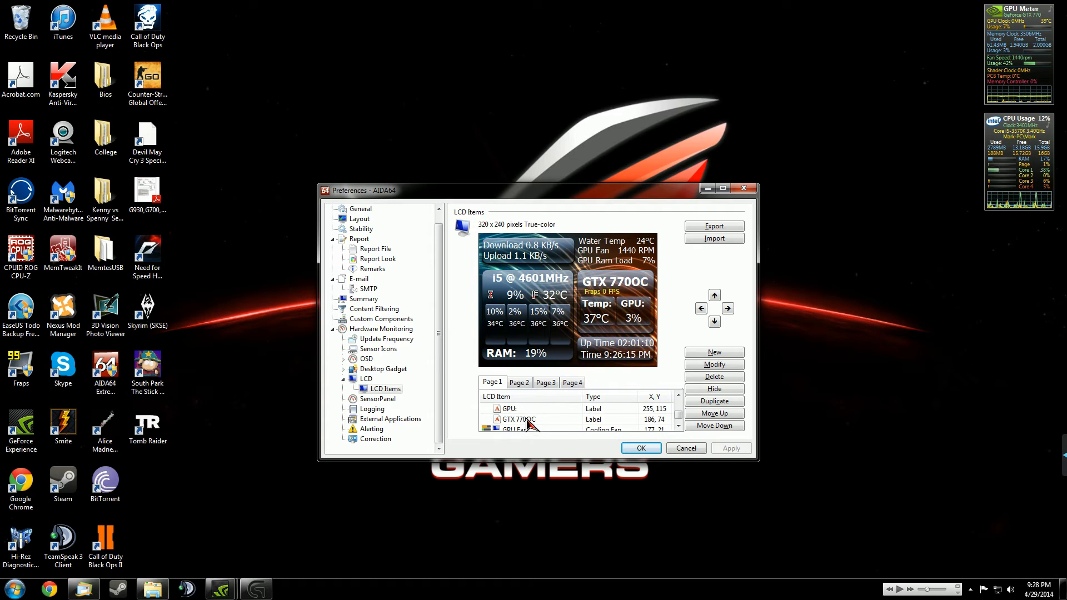
{"action": "scroll", "coordinate": [520, 422], "scroll_direction": "down", "scroll_amount": 3}
{"action": "left_click", "coordinate": [516, 421]}
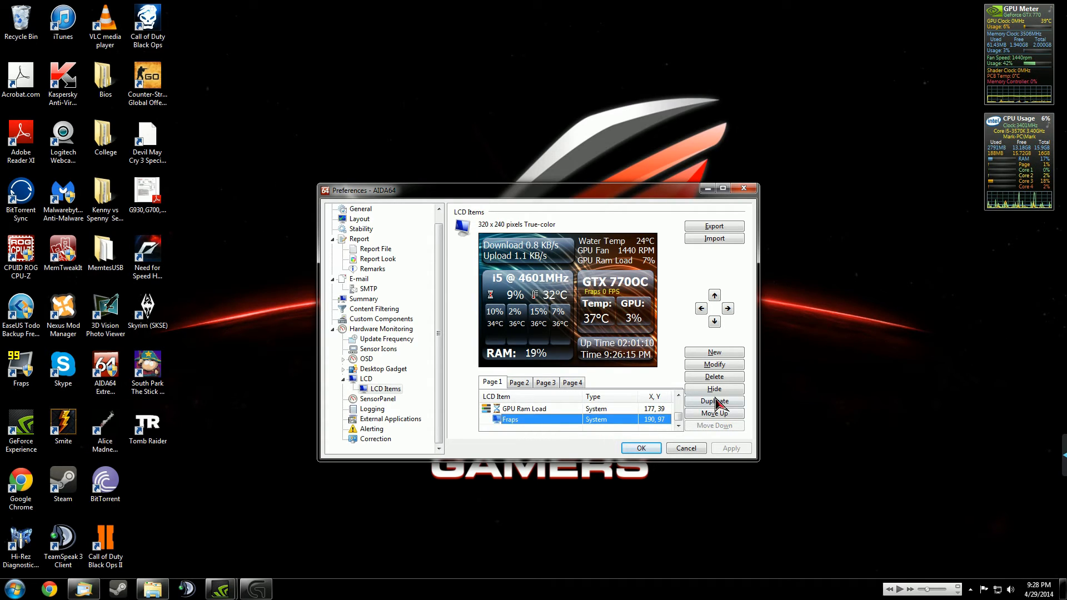
{"action": "left_click", "coordinate": [715, 364]}
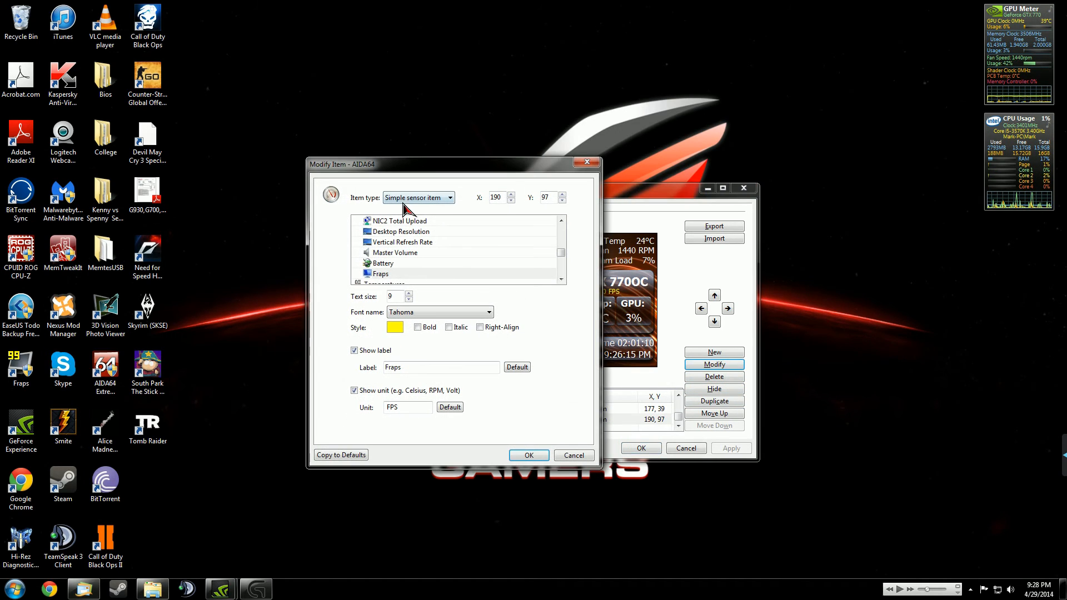
Keep the Fraps LCD item as a simple sensor item, choose Fraps as its sensor and accept the item settings.
{"action": "left_click", "coordinate": [429, 199]}
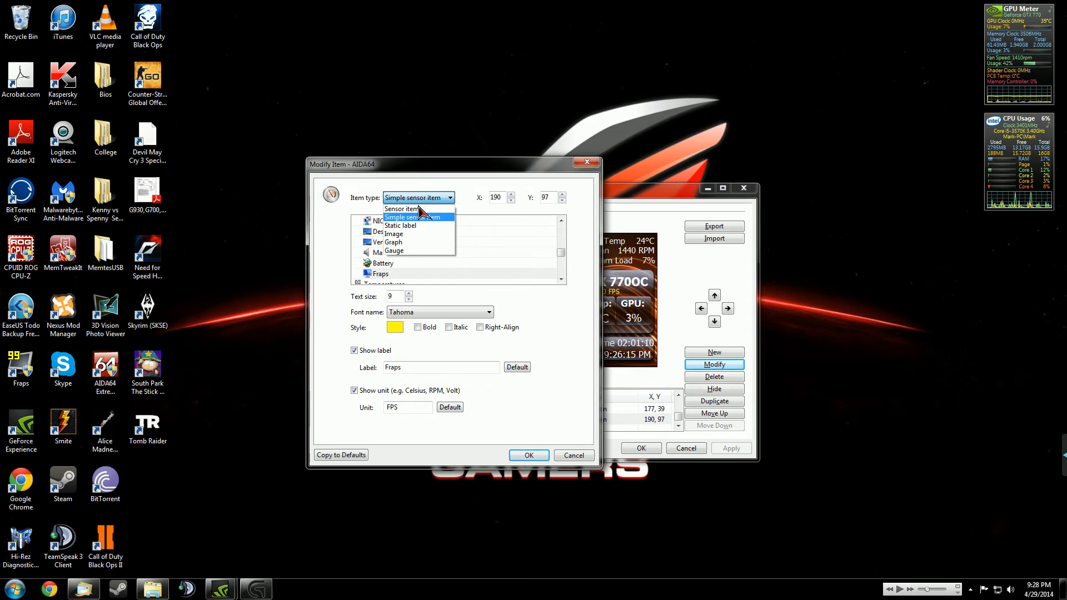
{"action": "left_click", "coordinate": [417, 217]}
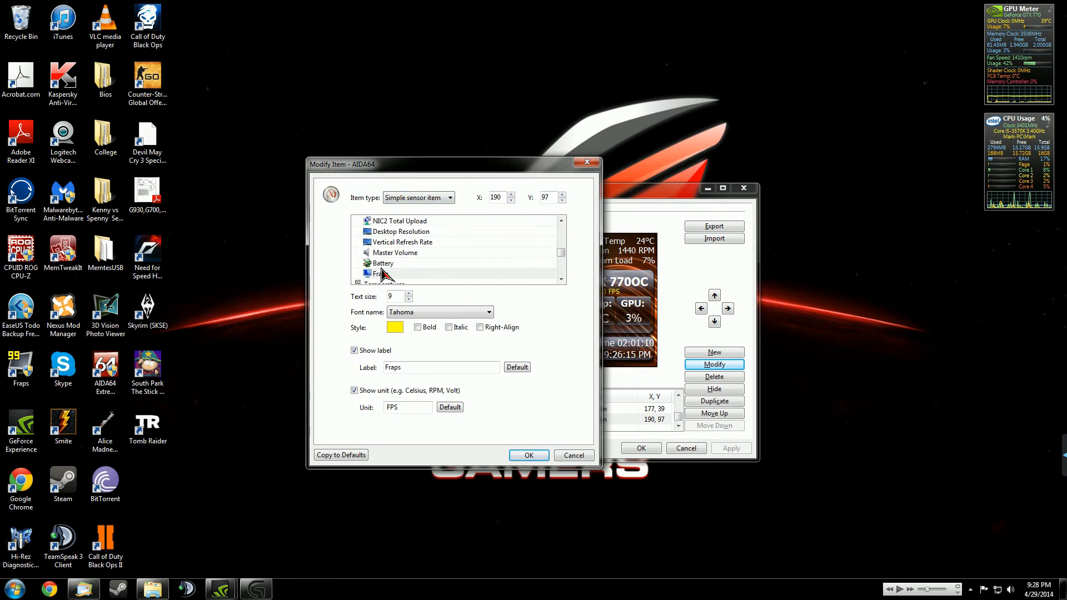
{"action": "scroll", "coordinate": [378, 275], "scroll_direction": "down", "scroll_amount": 5}
{"action": "scroll", "coordinate": [378, 275], "scroll_direction": "up", "scroll_amount": 5}
{"action": "scroll", "coordinate": [378, 275], "scroll_direction": "down", "scroll_amount": 2}
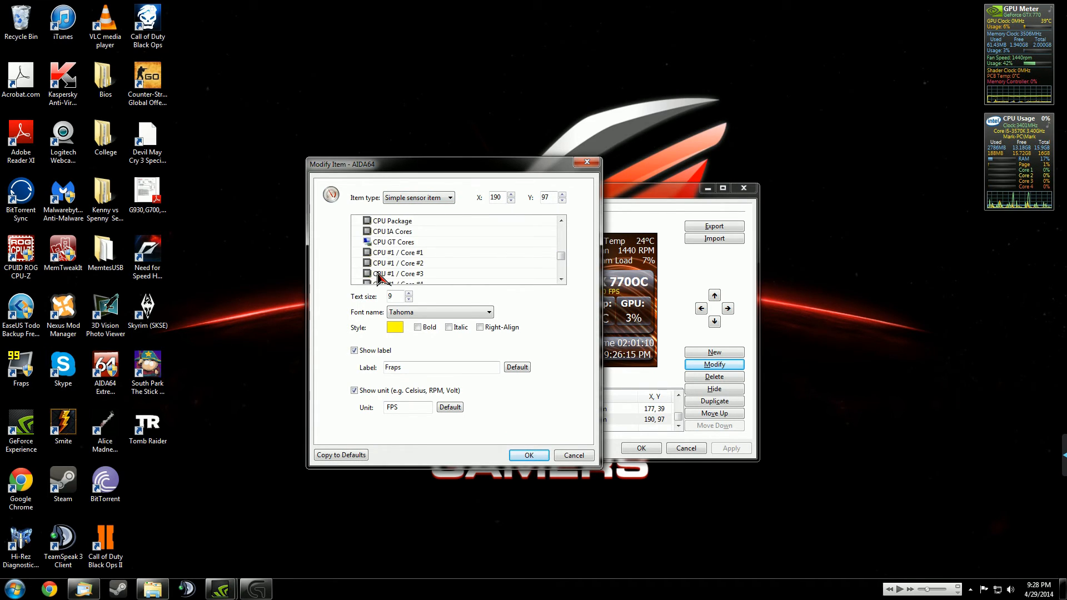
{"action": "scroll", "coordinate": [378, 275], "scroll_direction": "up", "scroll_amount": 2}
{"action": "scroll", "coordinate": [377, 275], "scroll_direction": "down", "scroll_amount": 5}
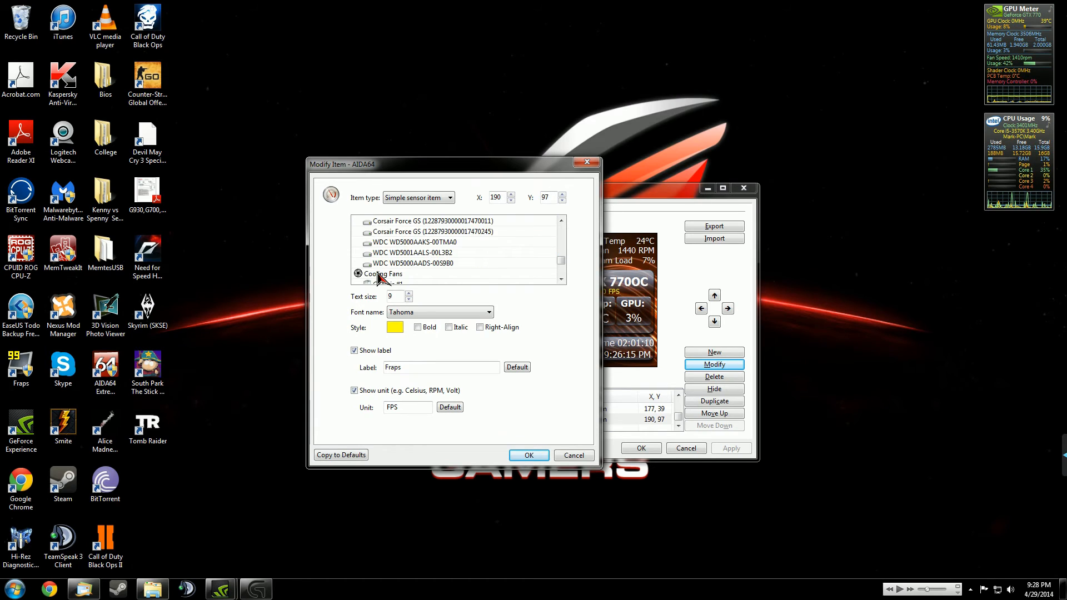
{"action": "scroll", "coordinate": [378, 275], "scroll_direction": "up", "scroll_amount": 5}
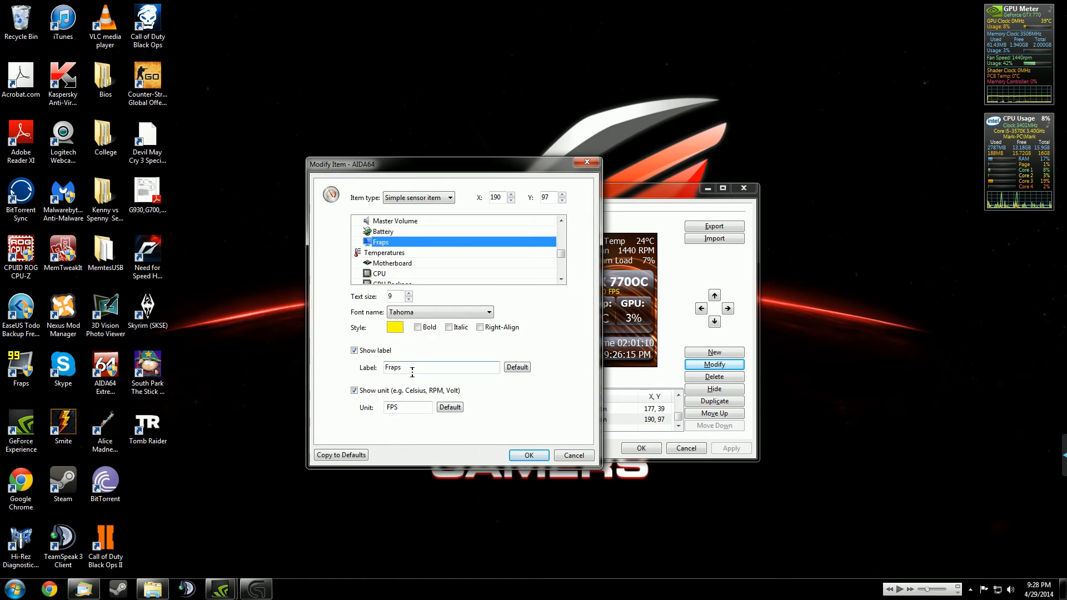
{"action": "left_click", "coordinate": [529, 455]}
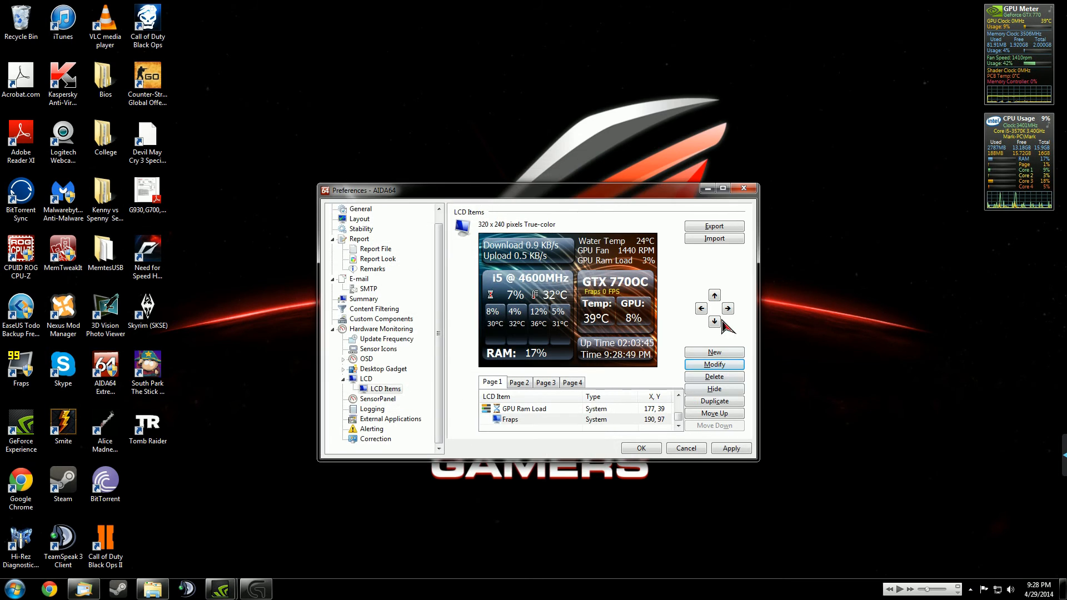
{"action": "left_click", "coordinate": [521, 420]}
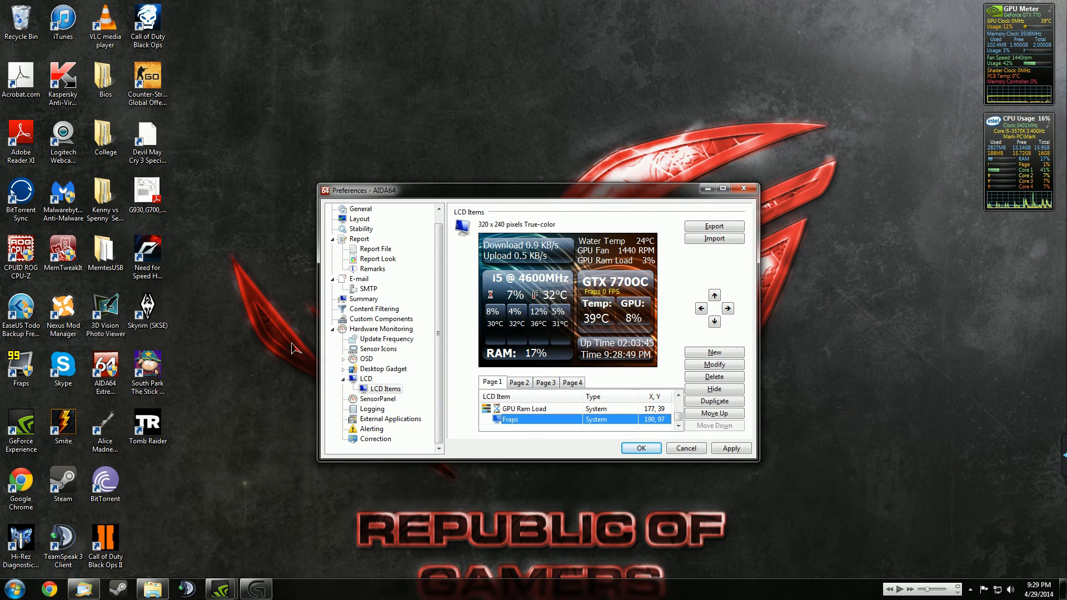
Look through the Page 1 LCD items from Download onwards and accept the AIDA64 preferences.
{"action": "left_click", "coordinate": [49, 589]}
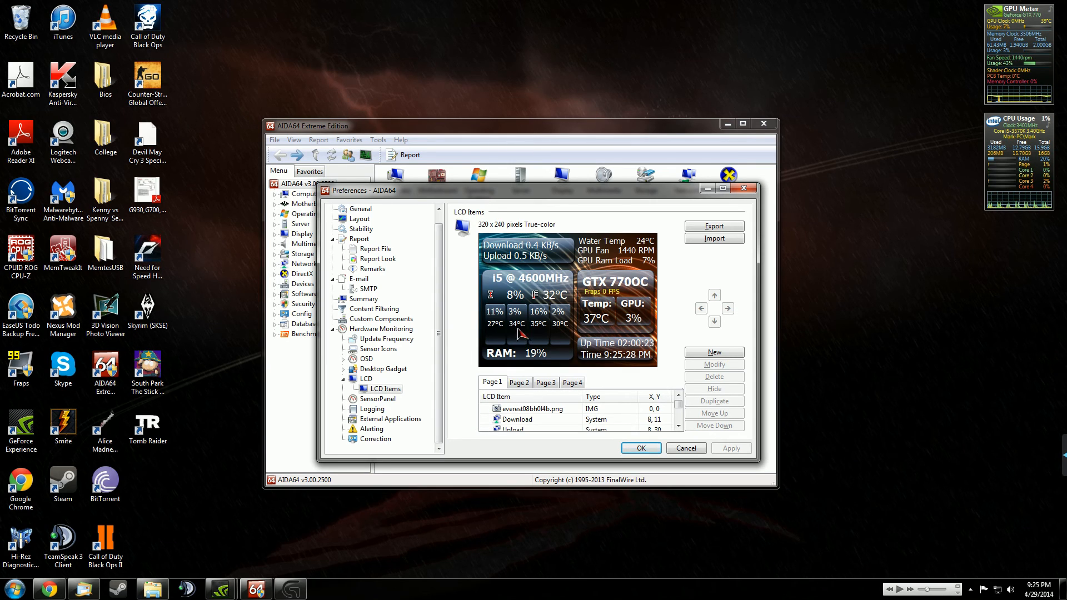
{"action": "left_click", "coordinate": [512, 419]}
{"action": "scroll", "coordinate": [512, 420], "scroll_direction": "down", "scroll_amount": 1}
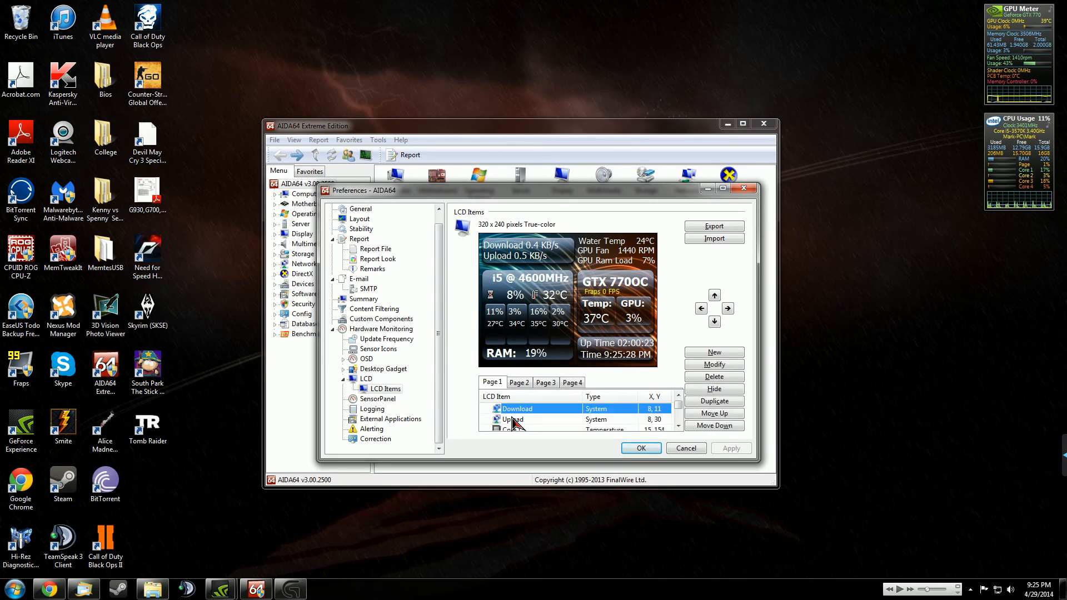
{"action": "scroll", "coordinate": [513, 422], "scroll_direction": "down", "scroll_amount": 6}
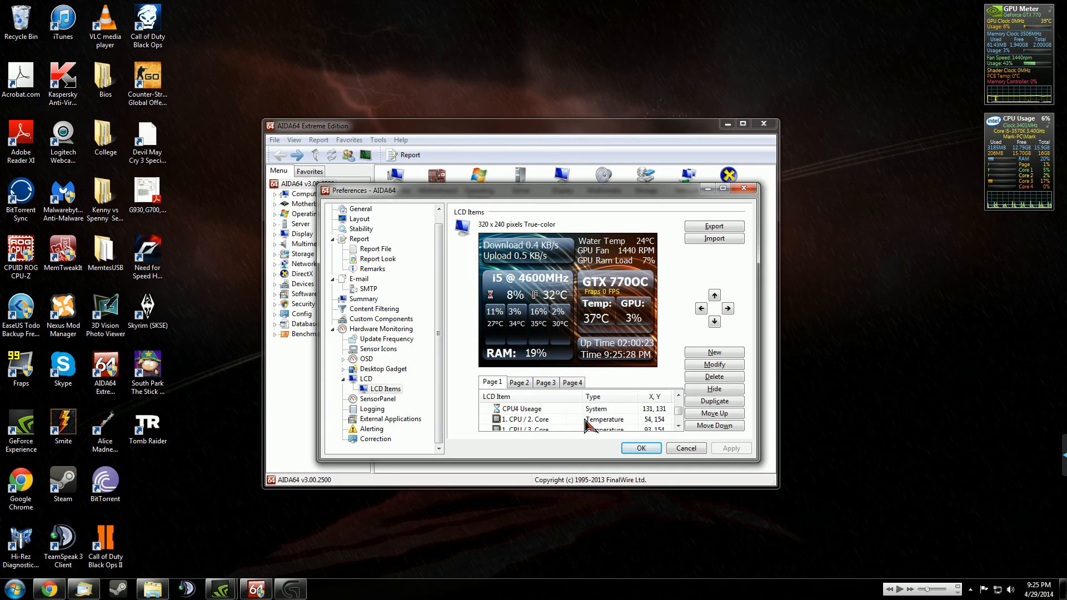
{"action": "left_click", "coordinate": [648, 452]}
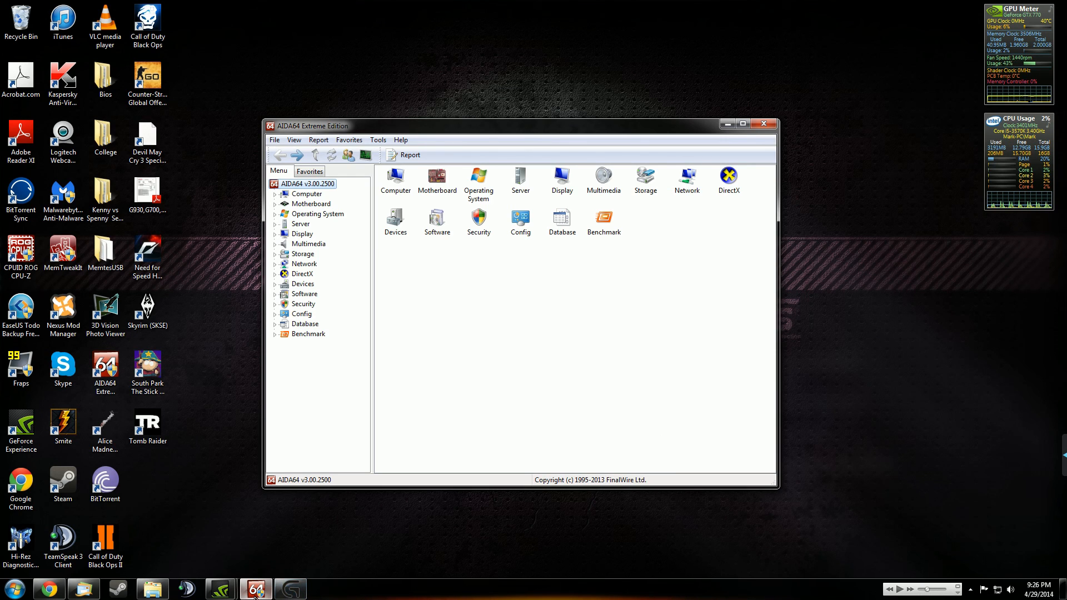
{"action": "mouse_move", "coordinate": [256, 596]}
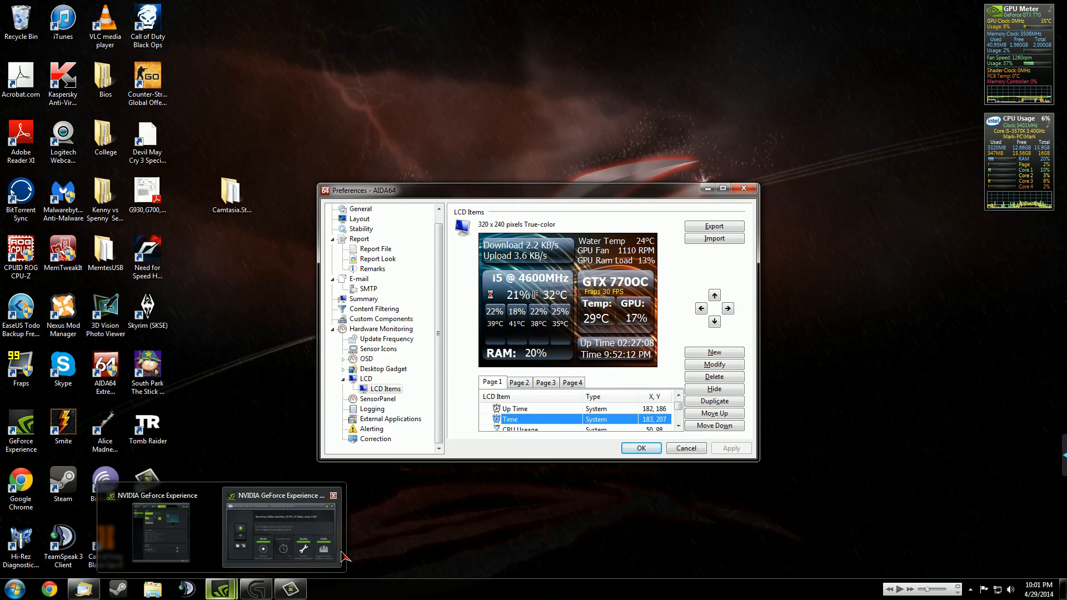